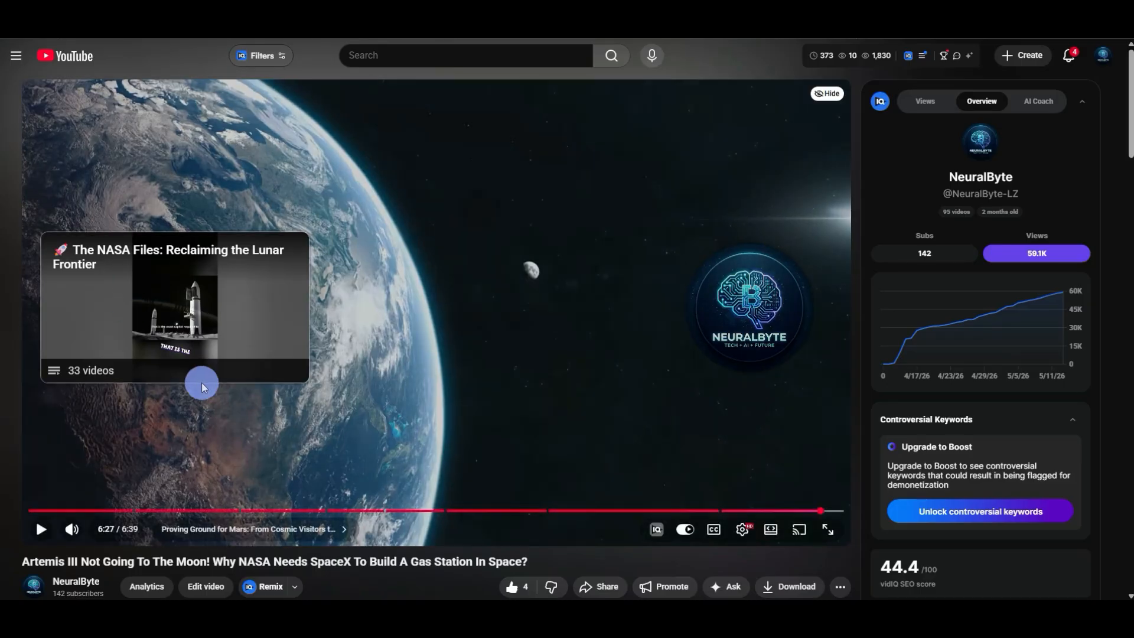
Step: Examine the channel element on the video's end screen, switch to YouTube Studio and open the channel's content list
mouse_move(756, 323)
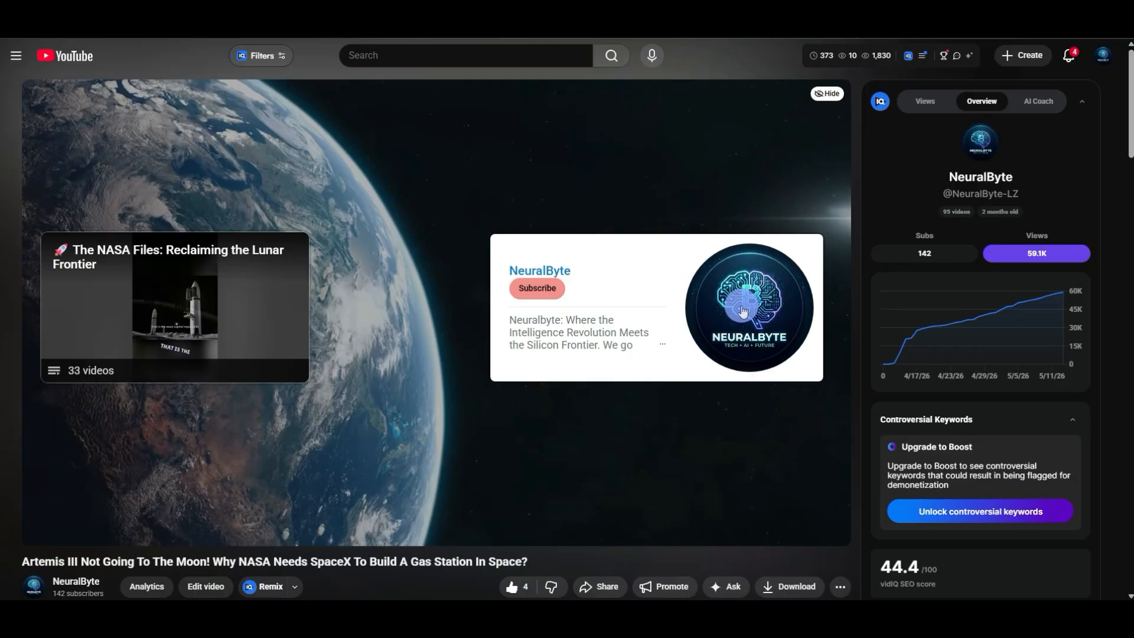
left_click(446, 82)
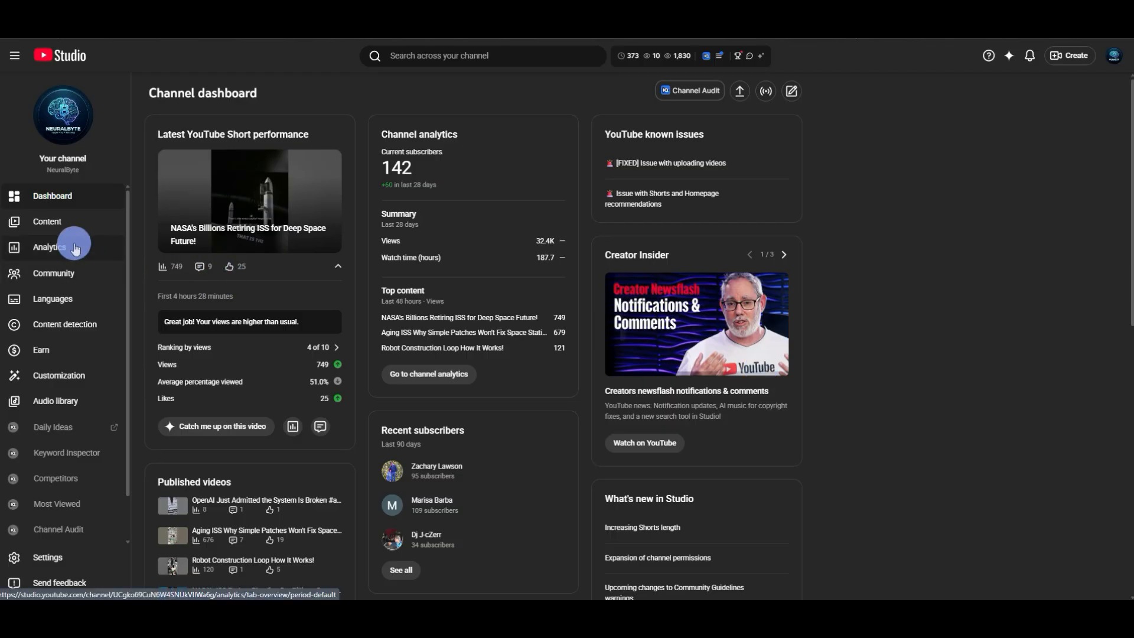
left_click(47, 230)
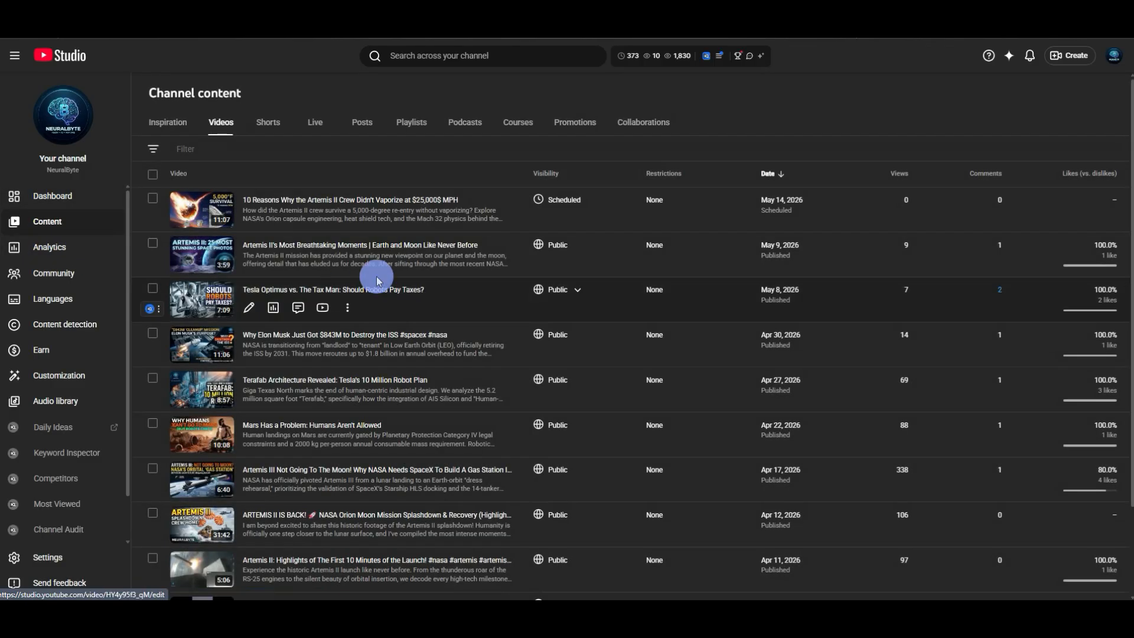
Step: Upload the video file "Surviving 5,000°F_ How Orion Beats Re-Entry" to the channel
left_click(1070, 55)
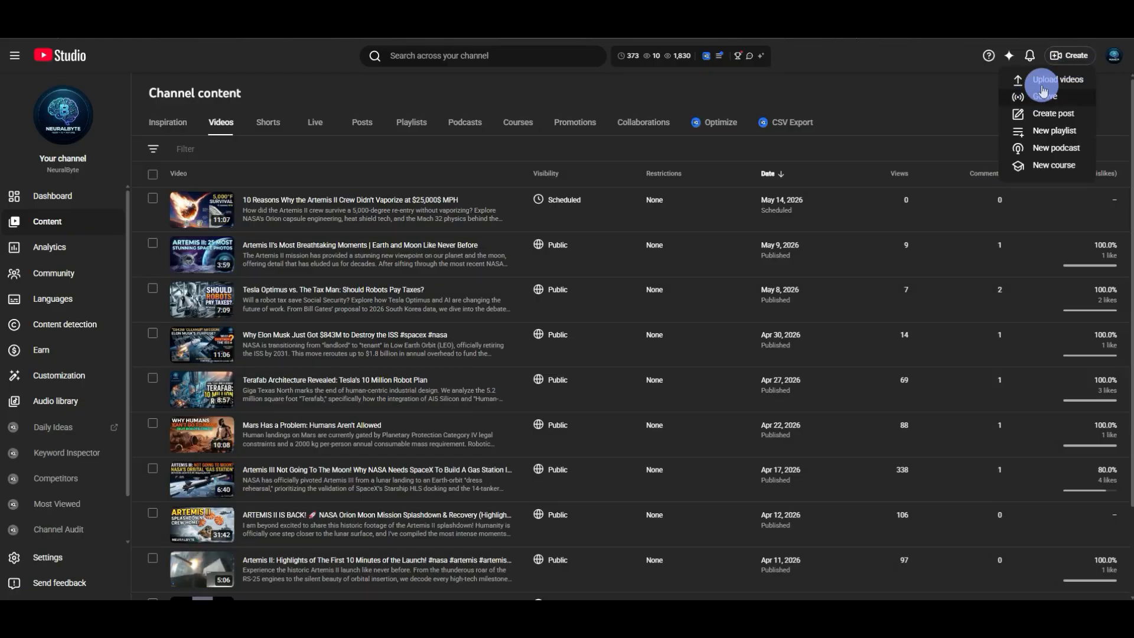
left_click(1063, 78)
left_click(571, 384)
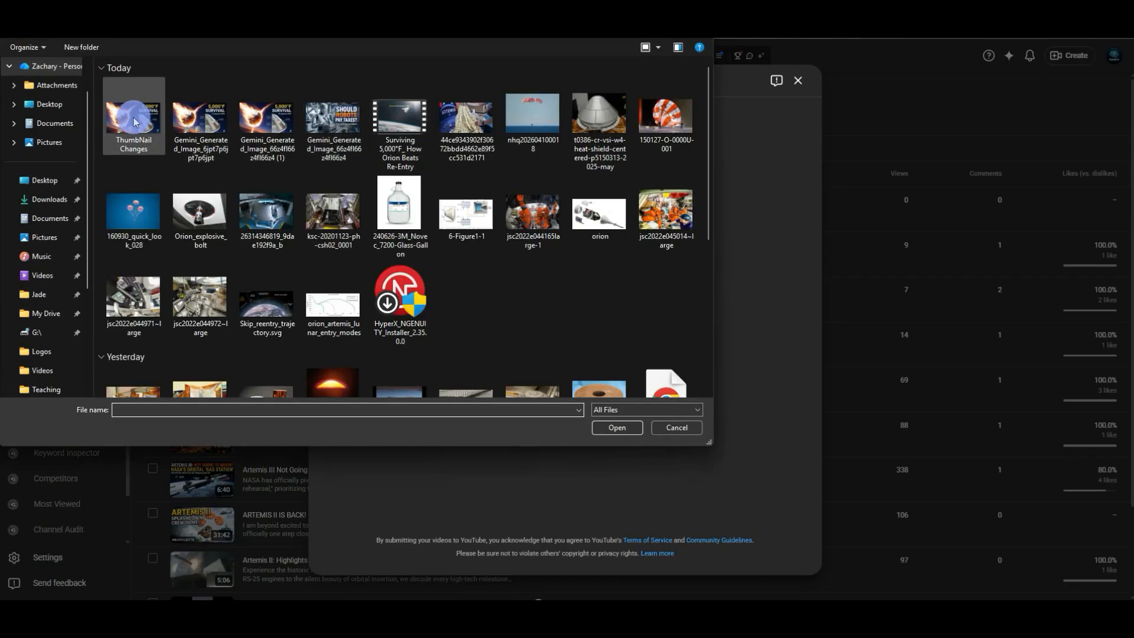
left_click(416, 124)
left_click(619, 427)
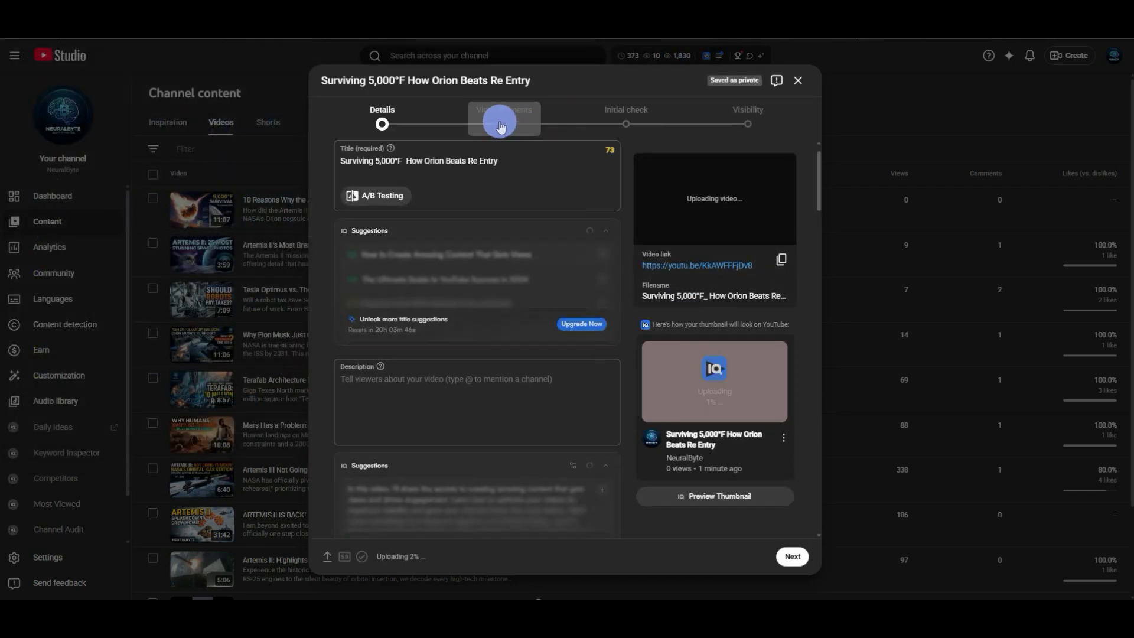
Step: Start an end screen for the uploading video using the "1 video, 1 playlist, 1 subscribe" template
left_click(503, 121)
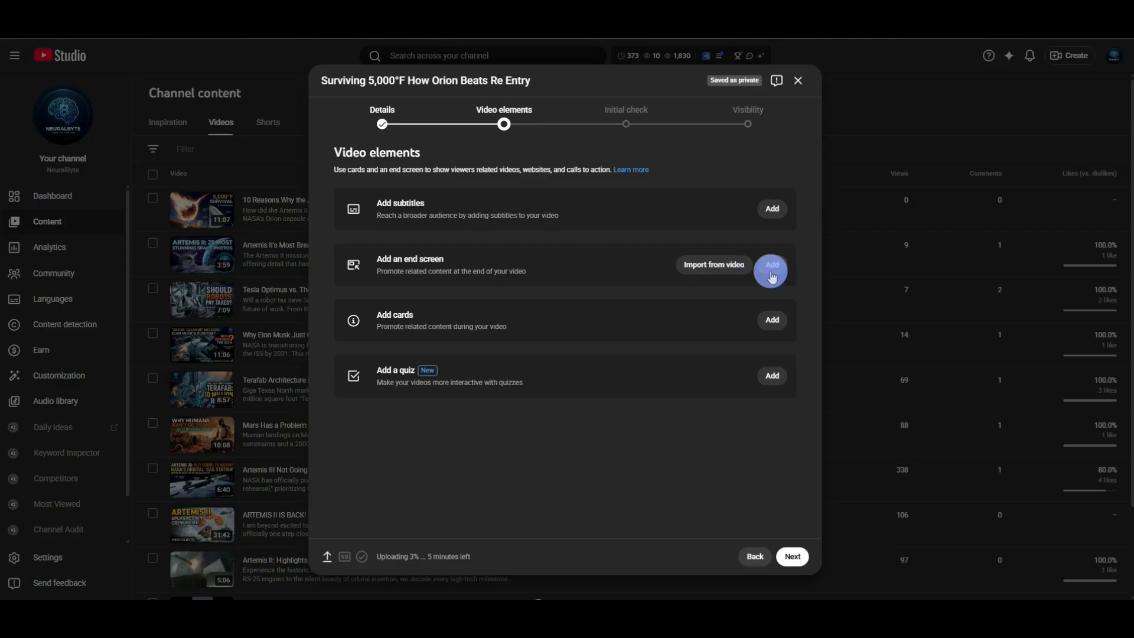
left_click(772, 272)
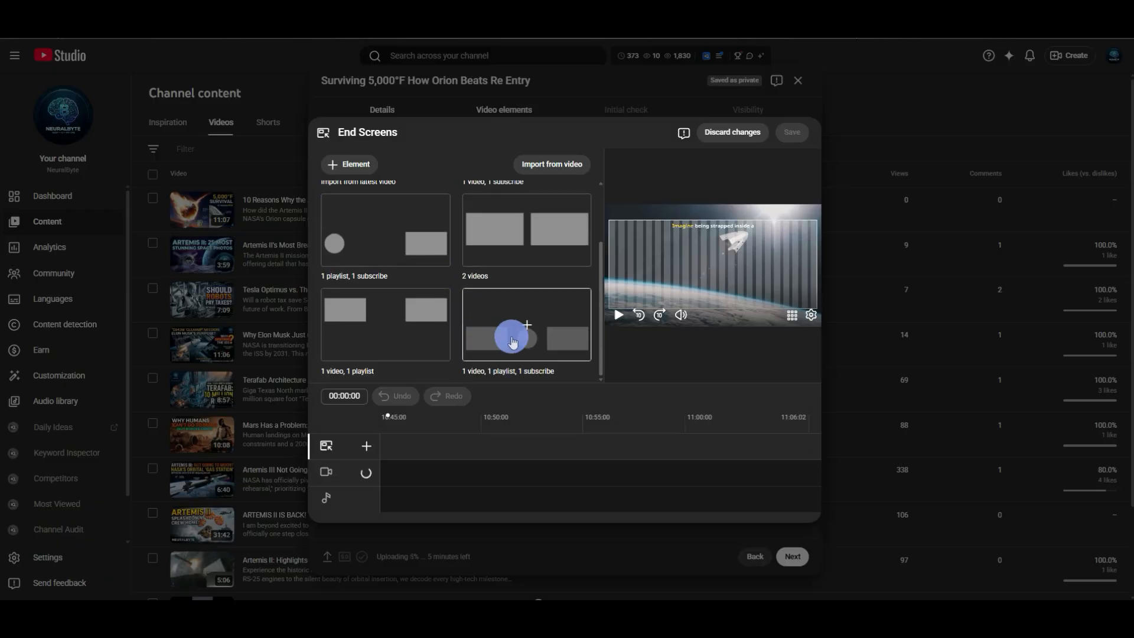
scroll(467, 330, "up", 2)
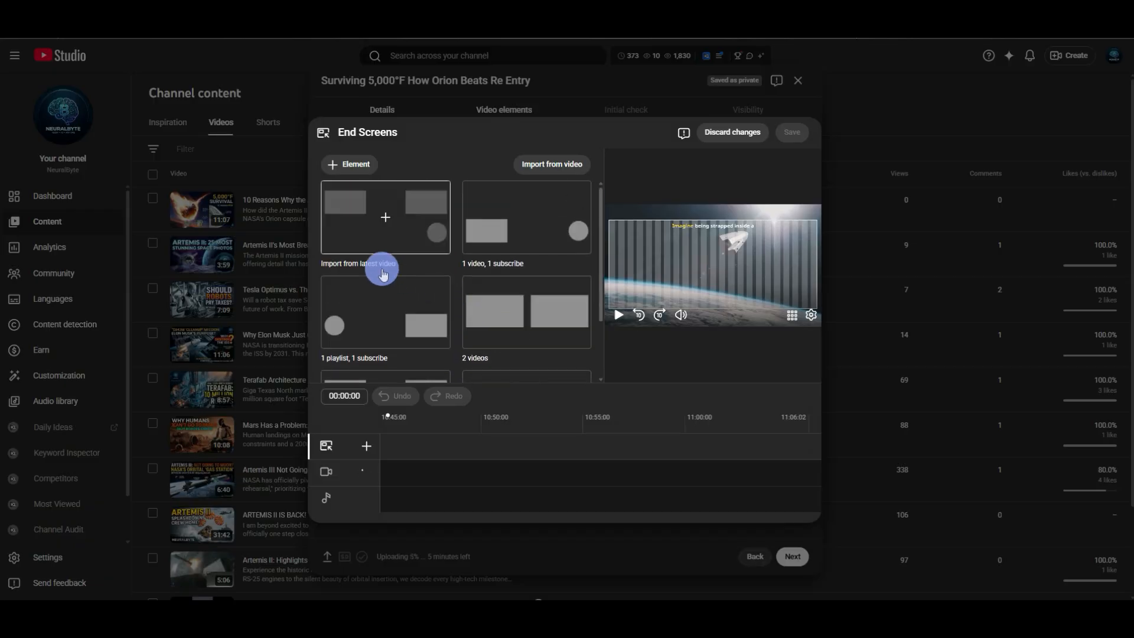
scroll(535, 259, "down", 2)
left_click(530, 321)
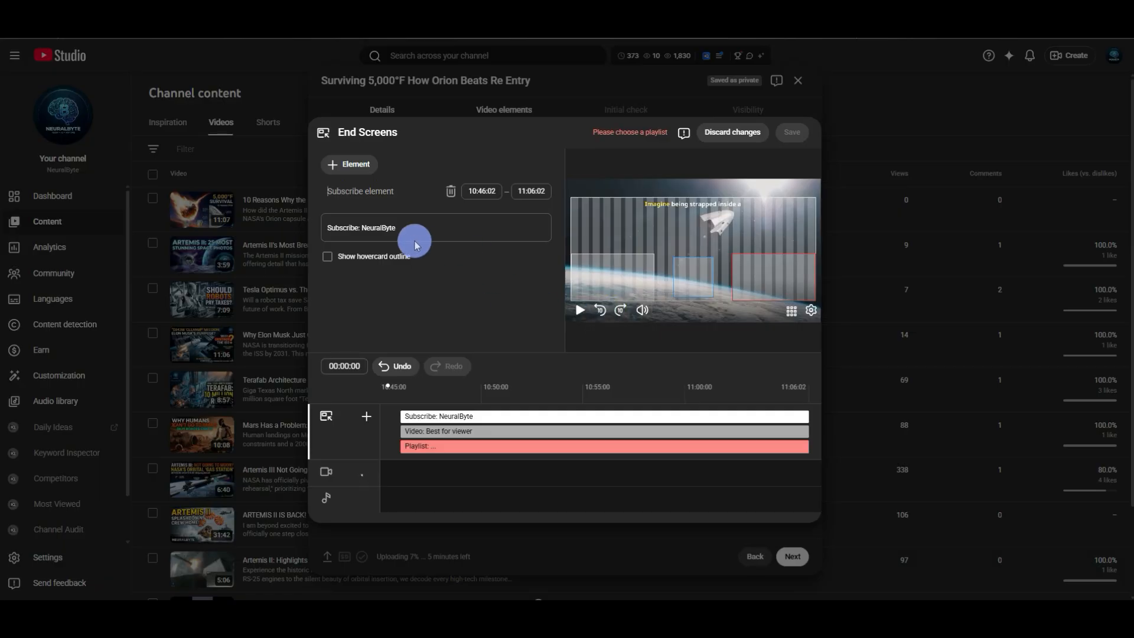
Step: Arrange the video element in the frame's upper left, the playlist element in its upper right and the subscribe element near the bottom centre
left_click_drag(615, 287, 616, 231)
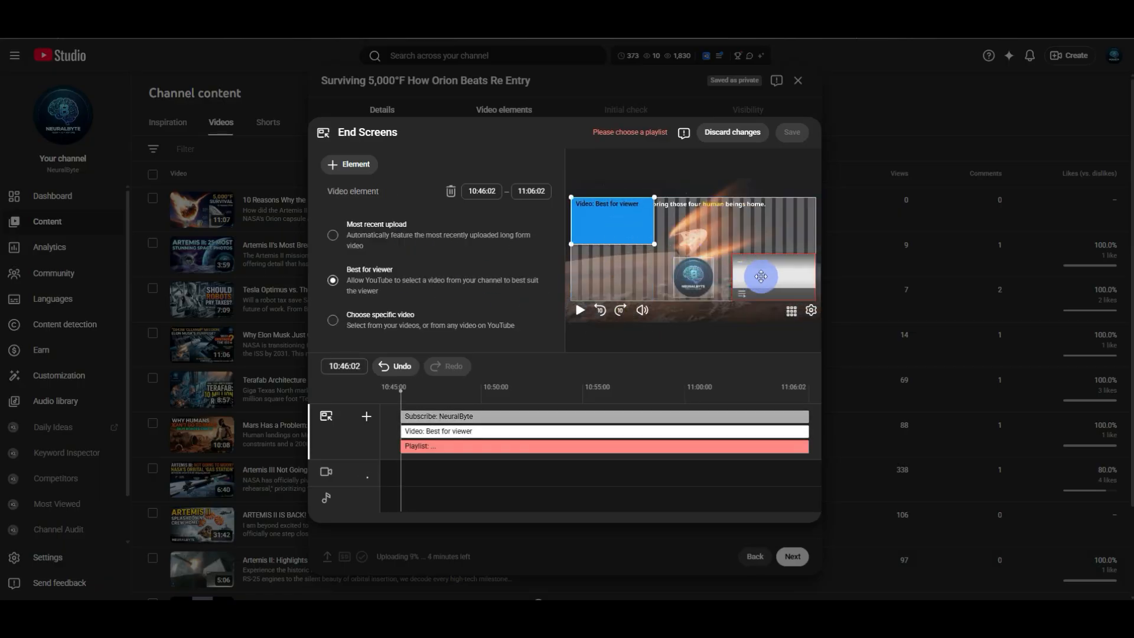
left_click_drag(761, 276, 760, 224)
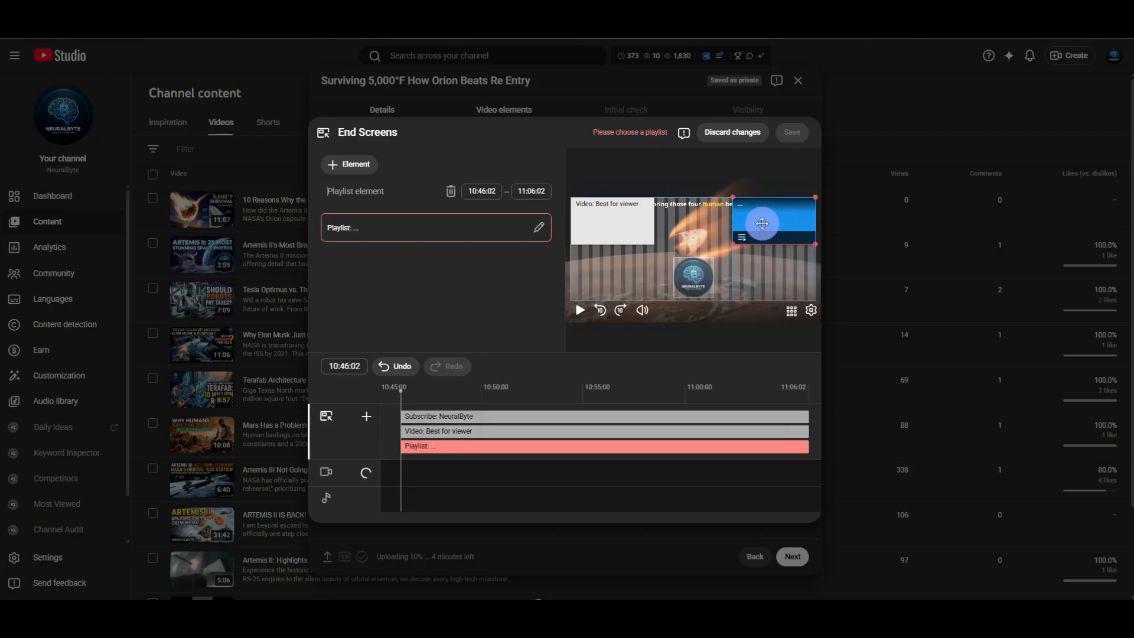
mouse_move(695, 279)
left_mouse_down()
mouse_move(673, 283)
mouse_move(700, 281)
left_mouse_up()
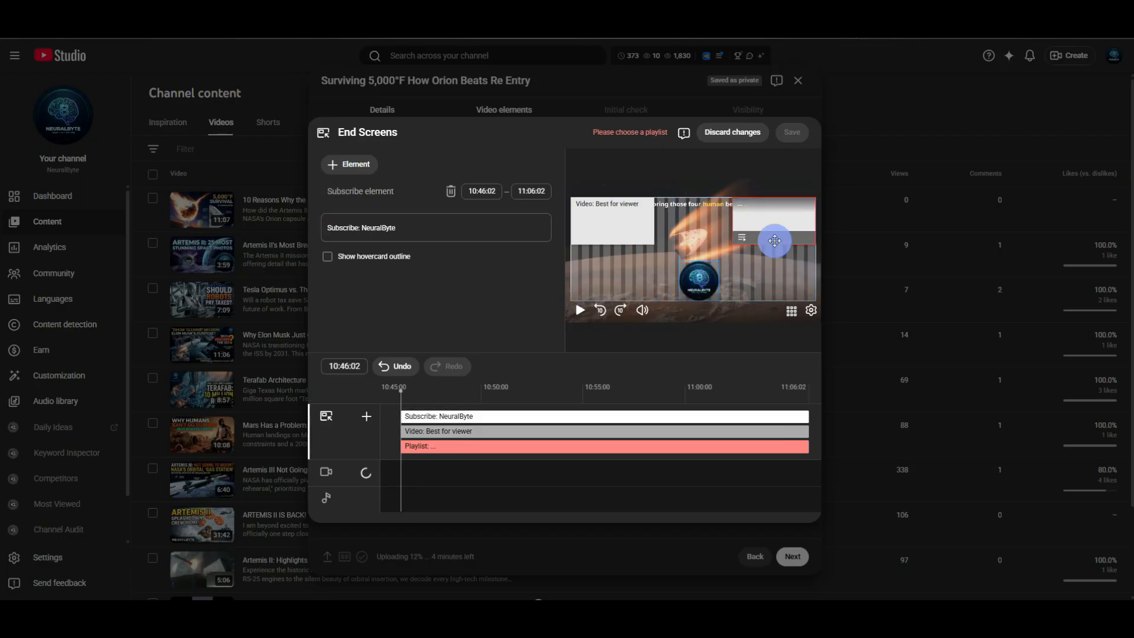
left_click_drag(774, 237, 669, 260)
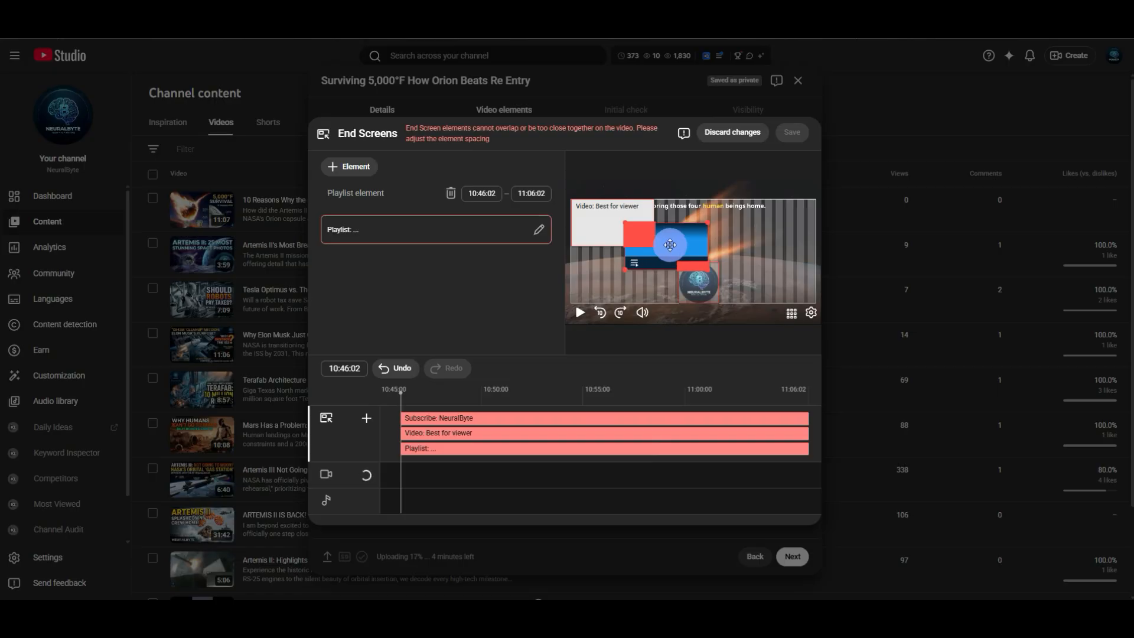
left_click_drag(669, 244, 777, 222)
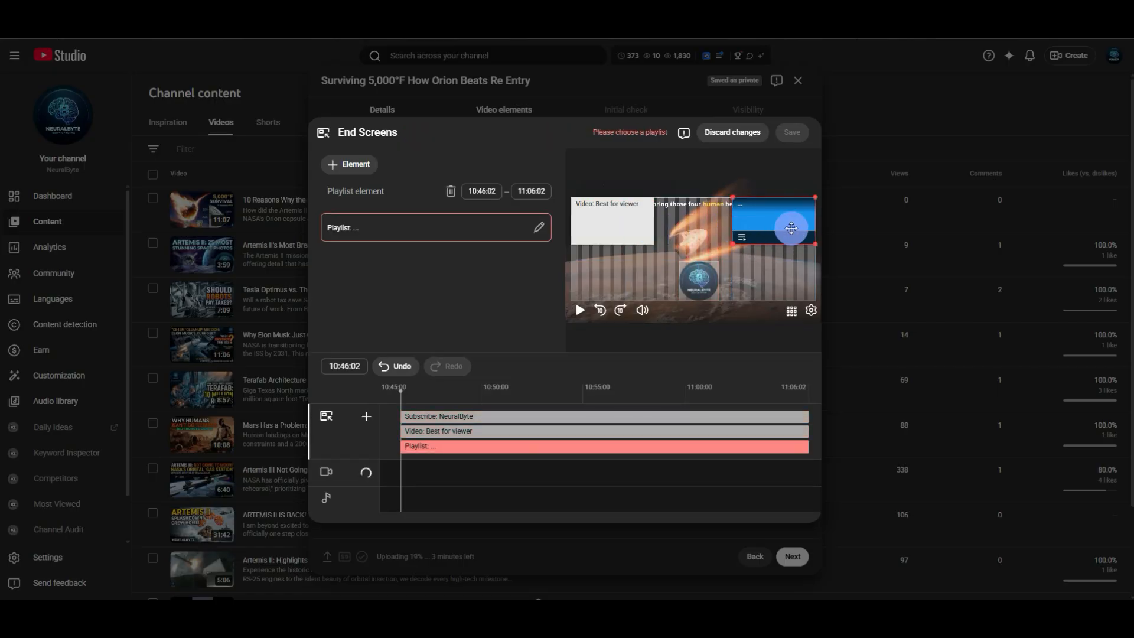
Step: Assign "The NASA Files: Reclaiming the Lunar Frontier" to the playlist element and move the subscribe element beneath it
left_click(453, 227)
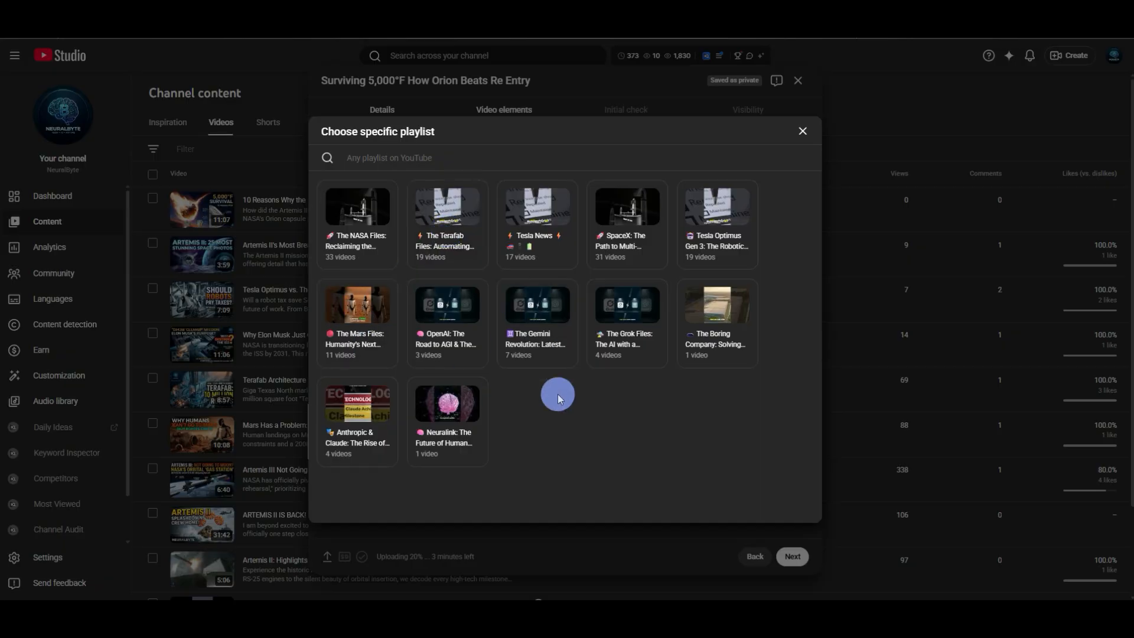
left_click(372, 229)
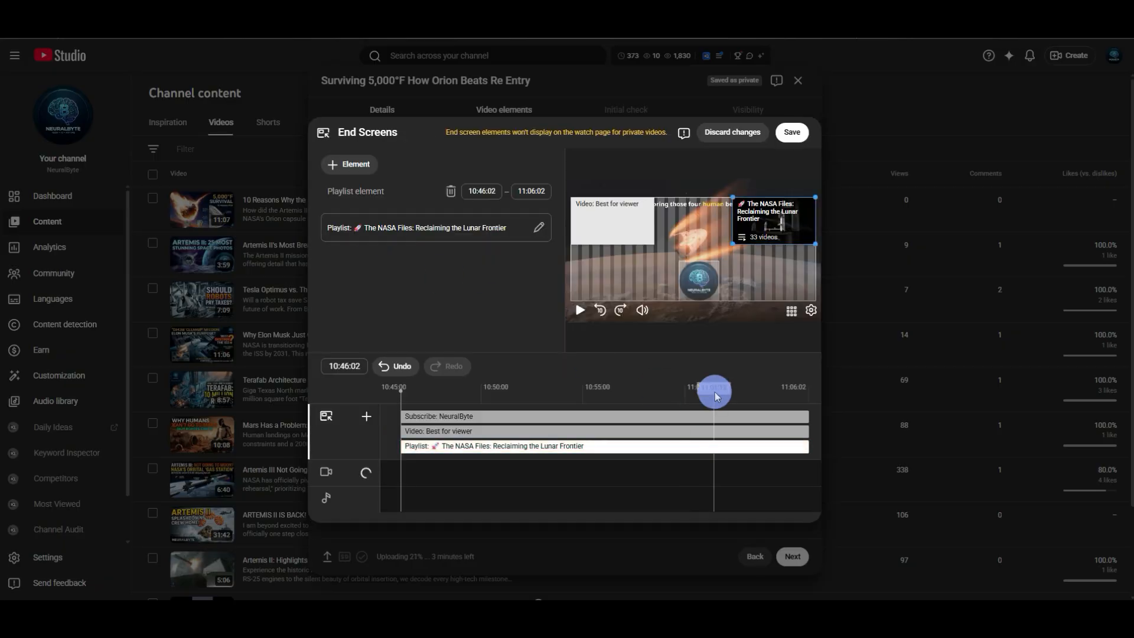
left_click(611, 229)
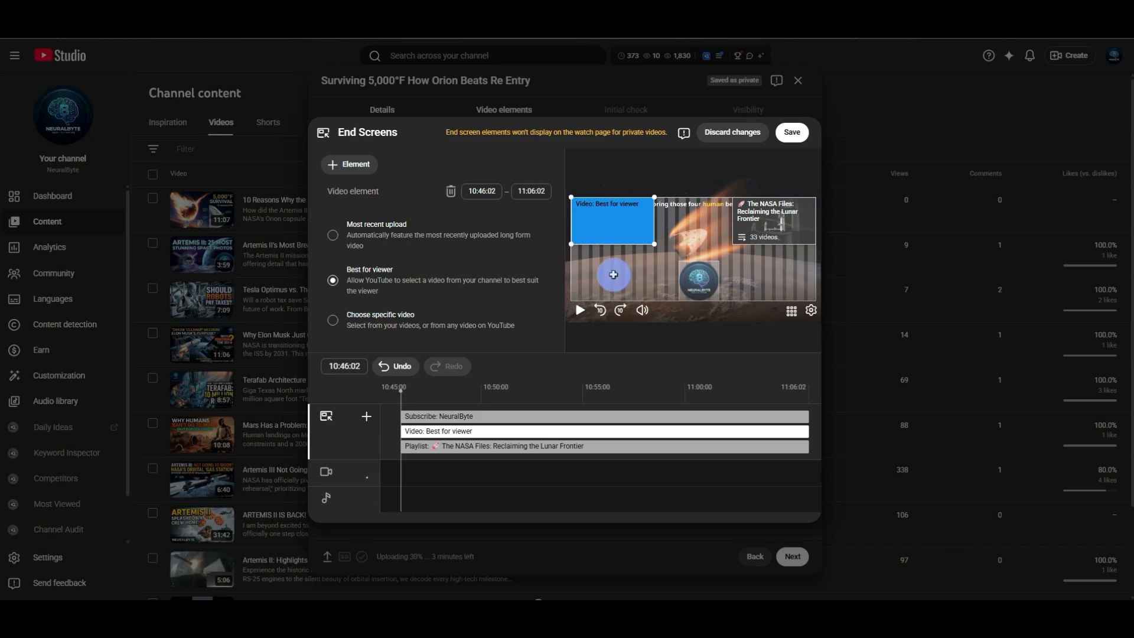
left_click(697, 289)
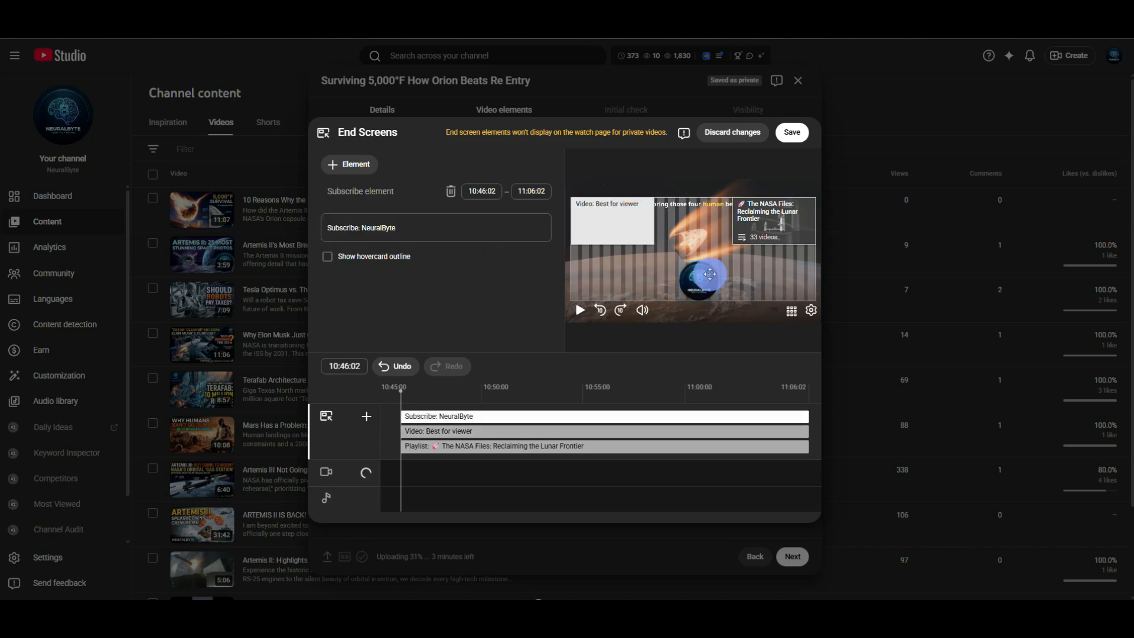
left_click_drag(700, 282, 784, 277)
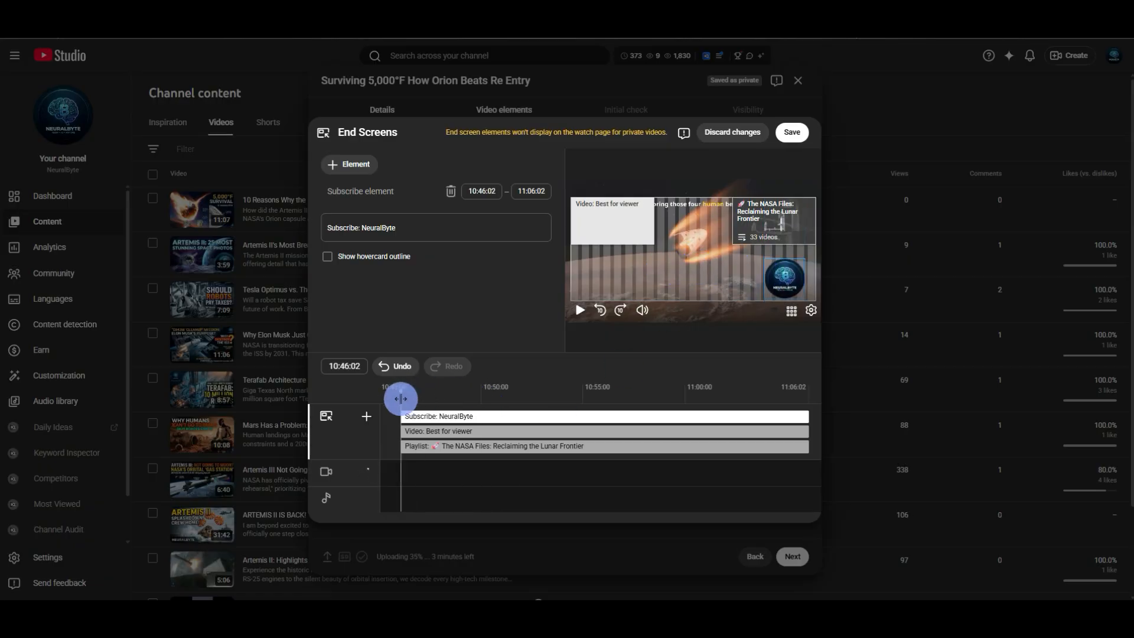
Step: Try delaying the video element's start to 10:51:22 and previewing it along the timeline, and discard the end screen changes
left_click_drag(405, 397, 514, 432)
left_click(401, 431)
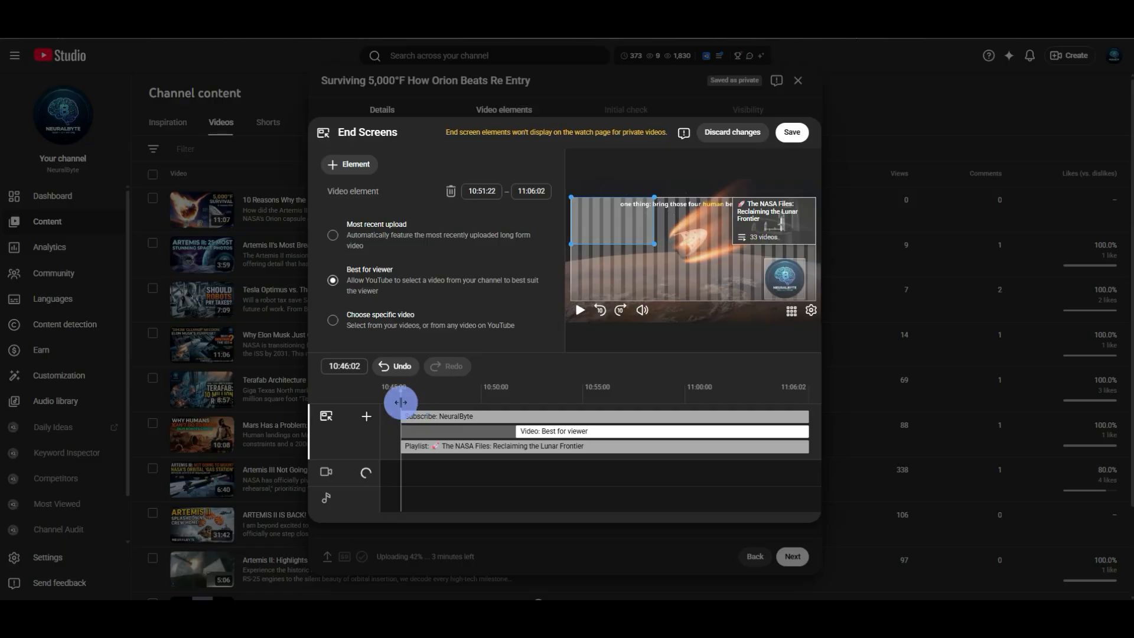
left_click_drag(401, 402, 565, 431)
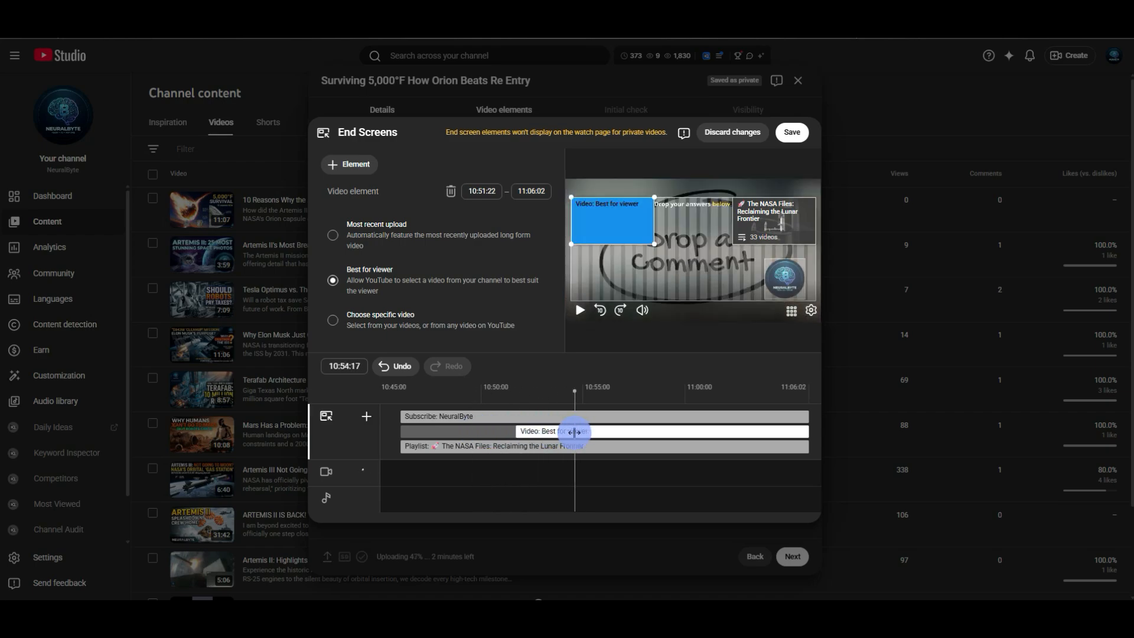
left_click_drag(565, 432, 496, 435)
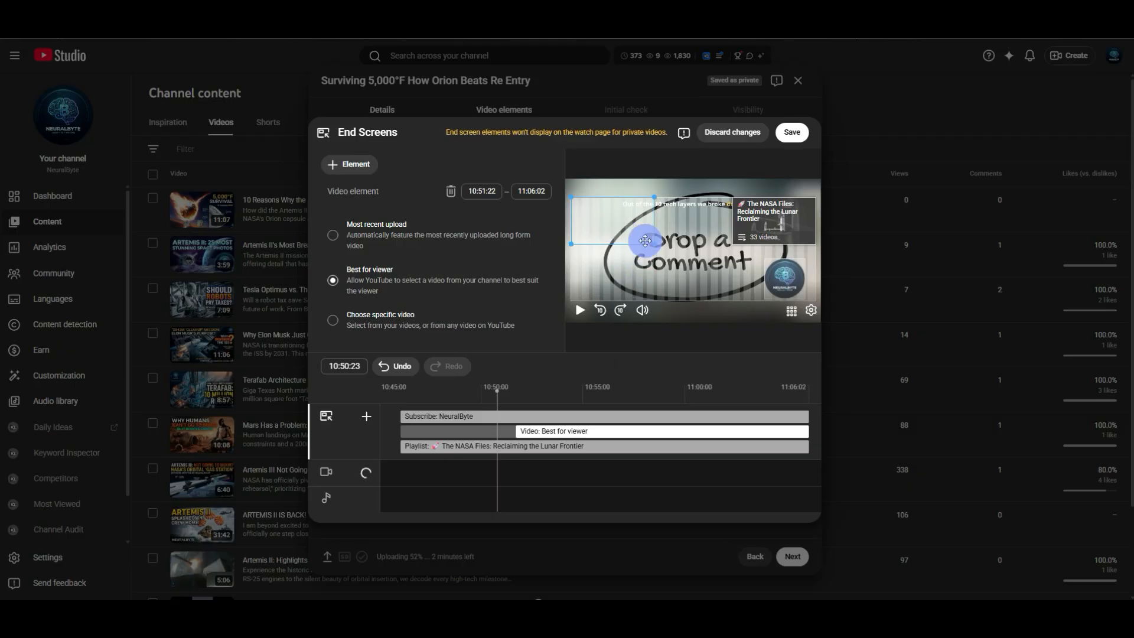
left_click(731, 132)
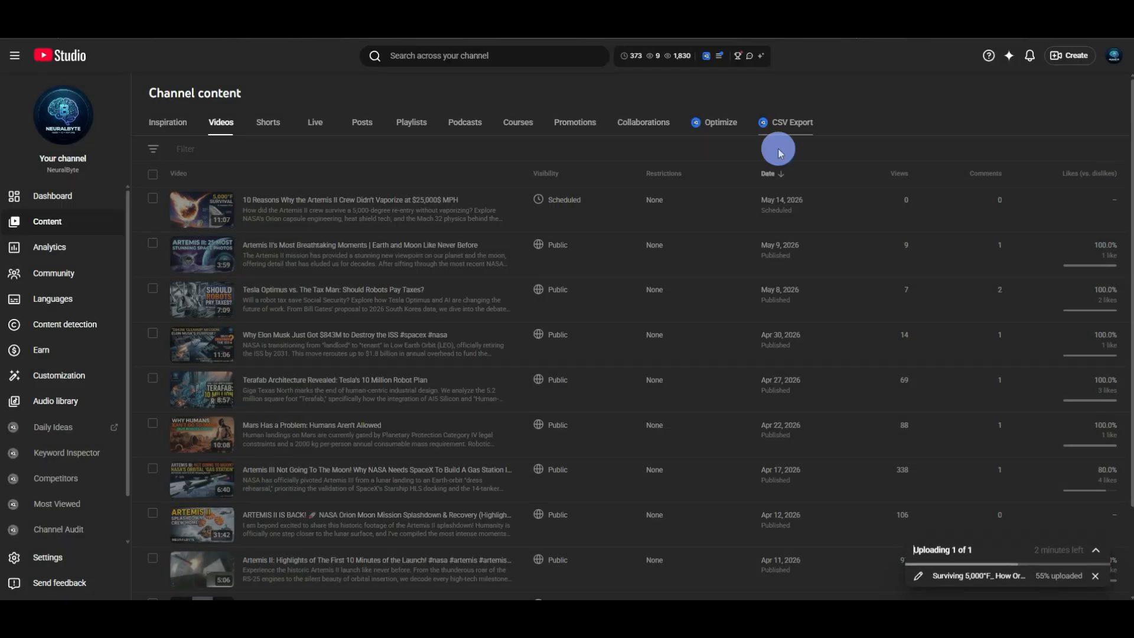
Step: Close the upload dialog and open the end screen editor of the published video "Artemis III Not Going To The Moon!"
left_click(797, 81)
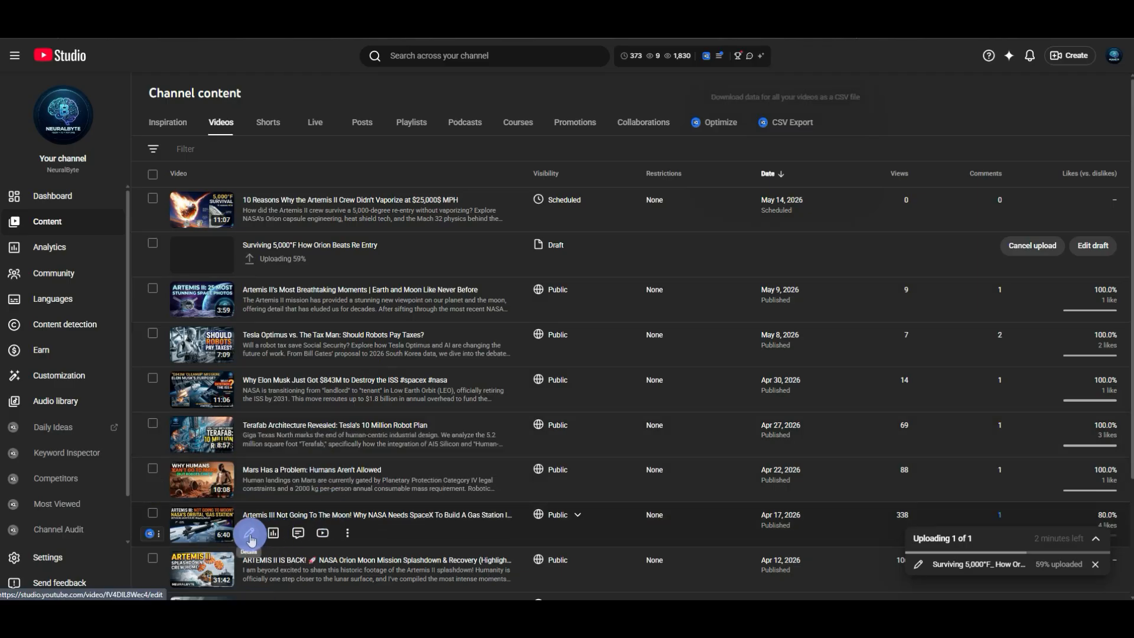
left_click(250, 534)
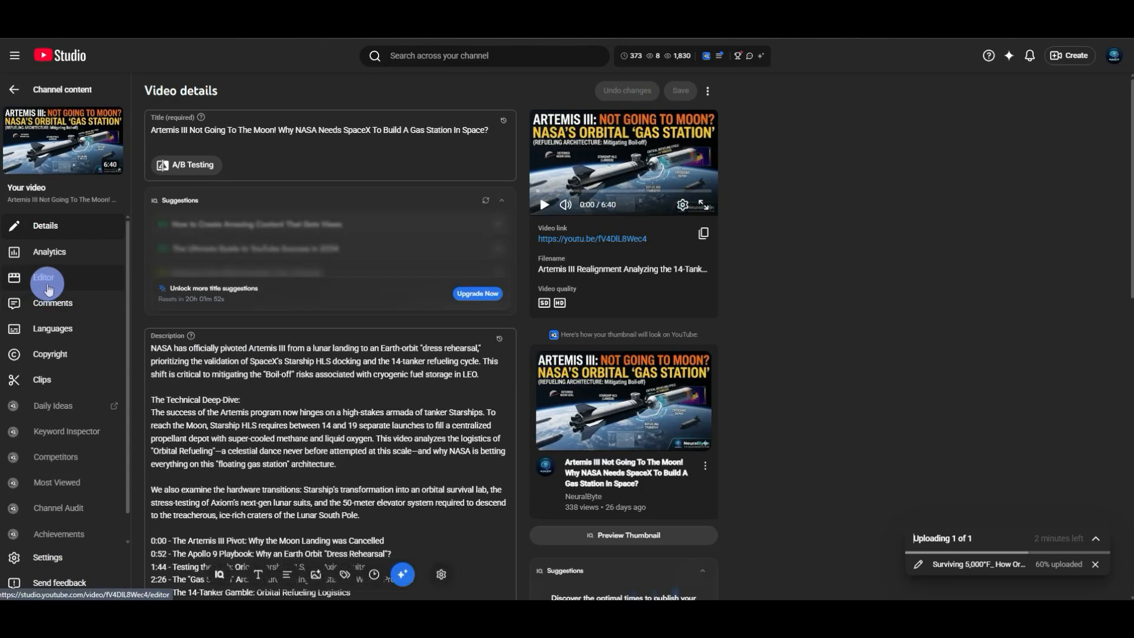
left_click(62, 279)
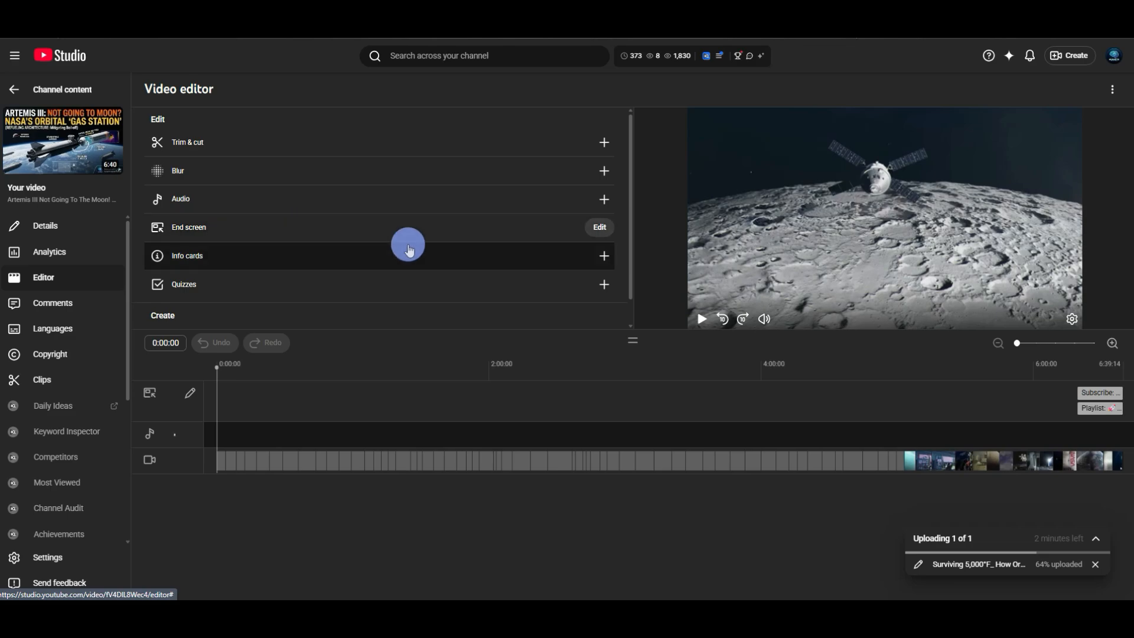
left_click(406, 233)
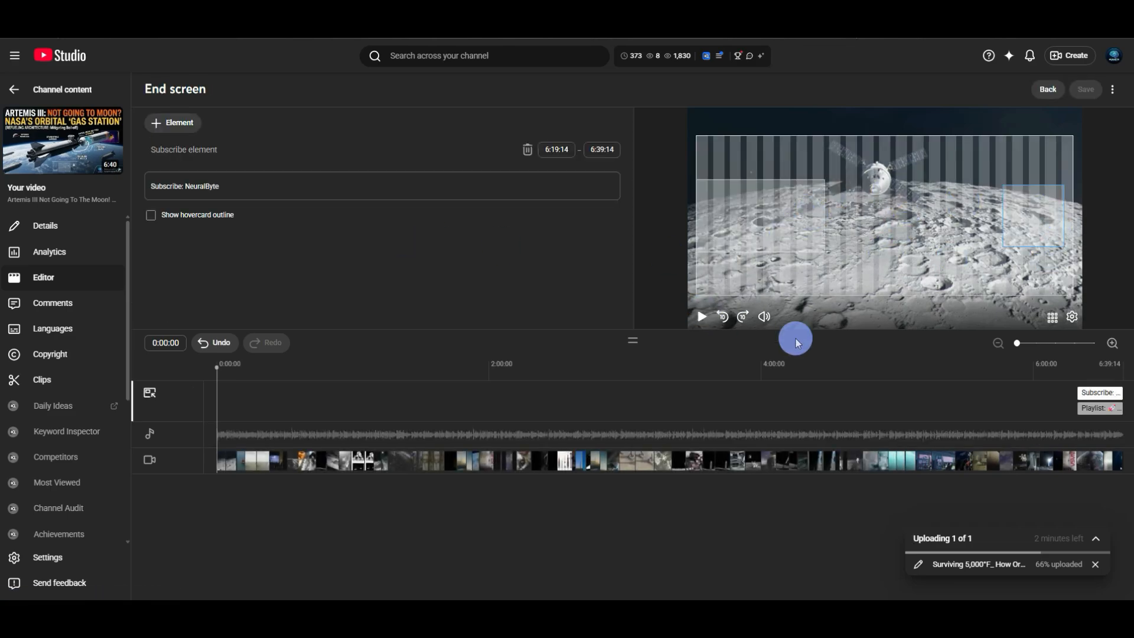
Step: Position the playhead at 6:25:05 and add another playlist element with "The NASA Files: Reclaiming the Lunar Frontier"
left_click(1081, 380)
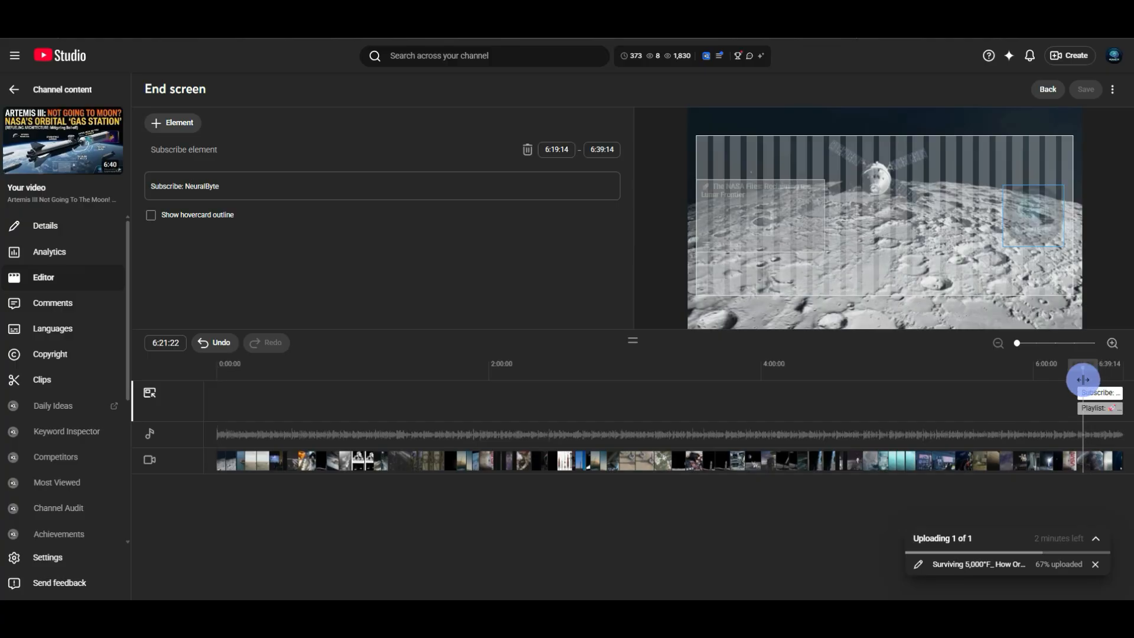
mouse_move(1082, 380)
left_mouse_down()
mouse_move(1112, 383)
mouse_move(1091, 385)
left_mouse_up()
left_click(177, 124)
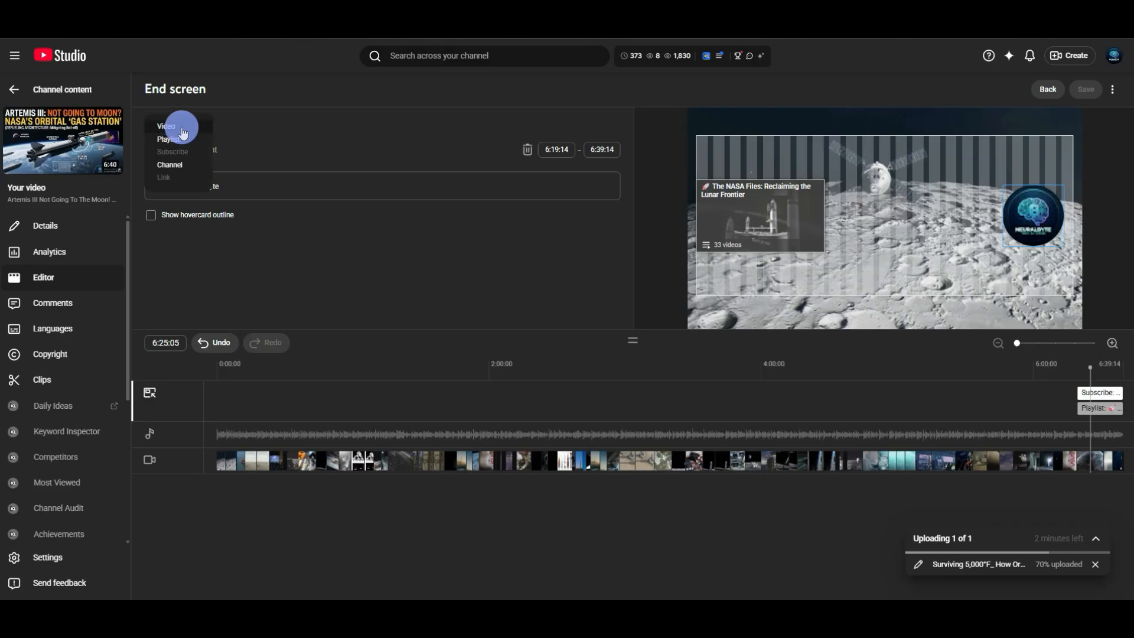
left_click(176, 139)
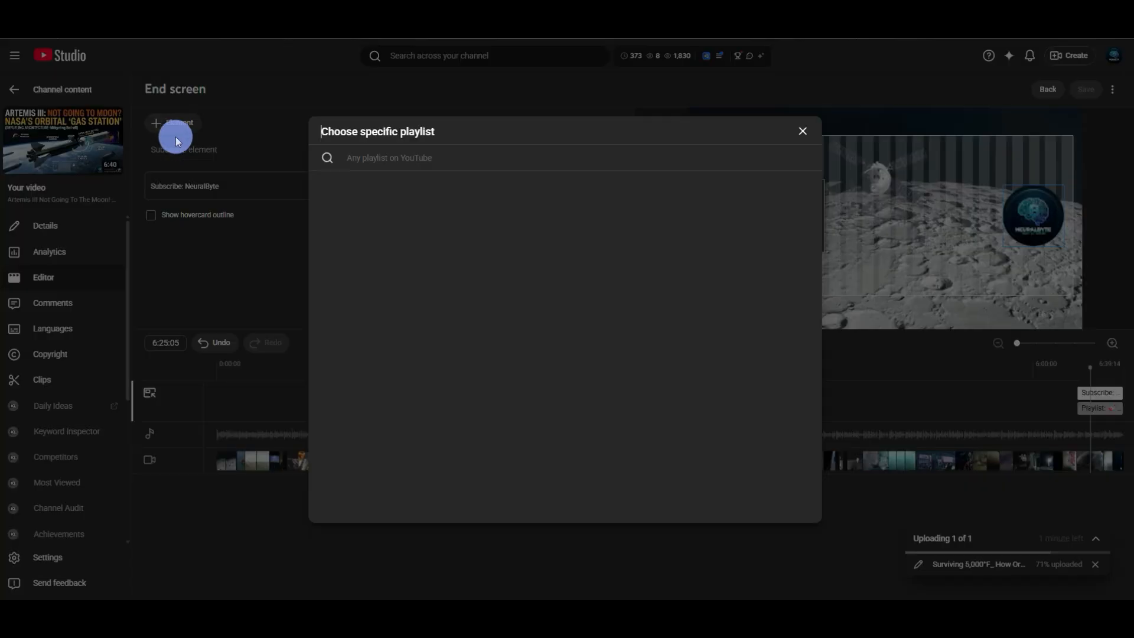
left_click(347, 237)
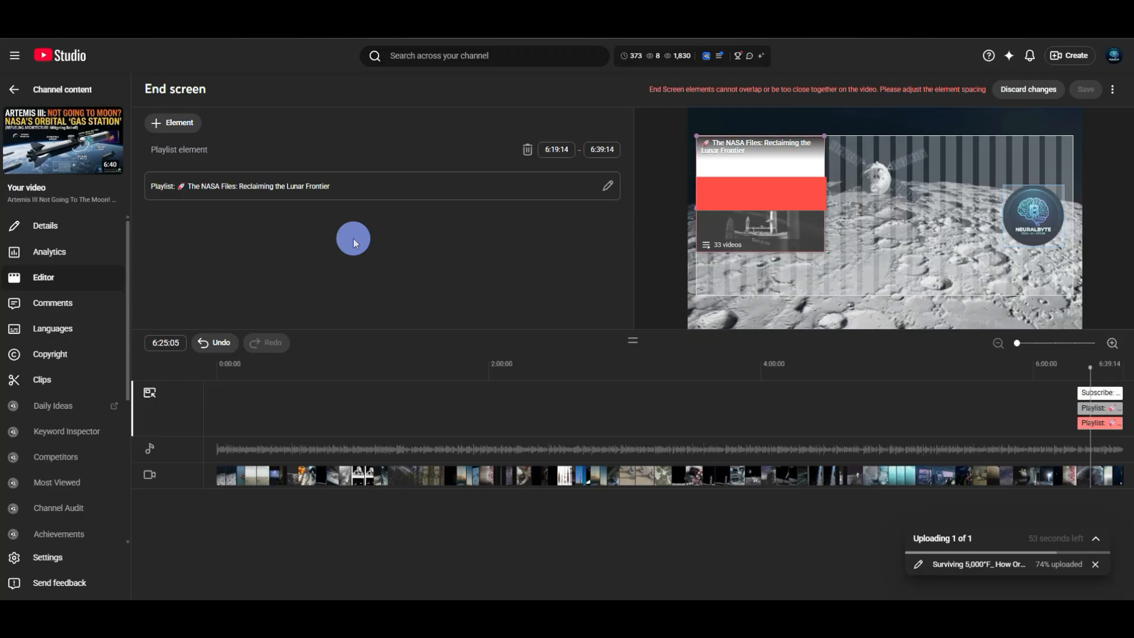
Step: Arrange the new playlist in the frame's upper right, the subscribe element below it and the original playlist in the upper left
left_click(748, 162)
left_click_drag(863, 173, 996, 163)
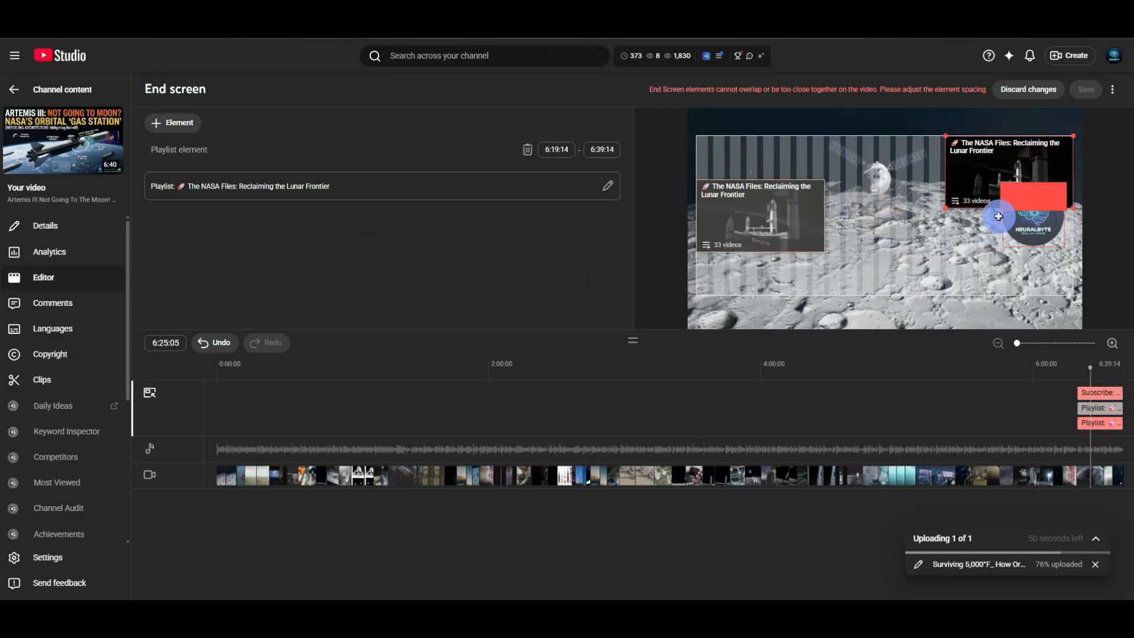
left_click_drag(1004, 231, 1043, 288)
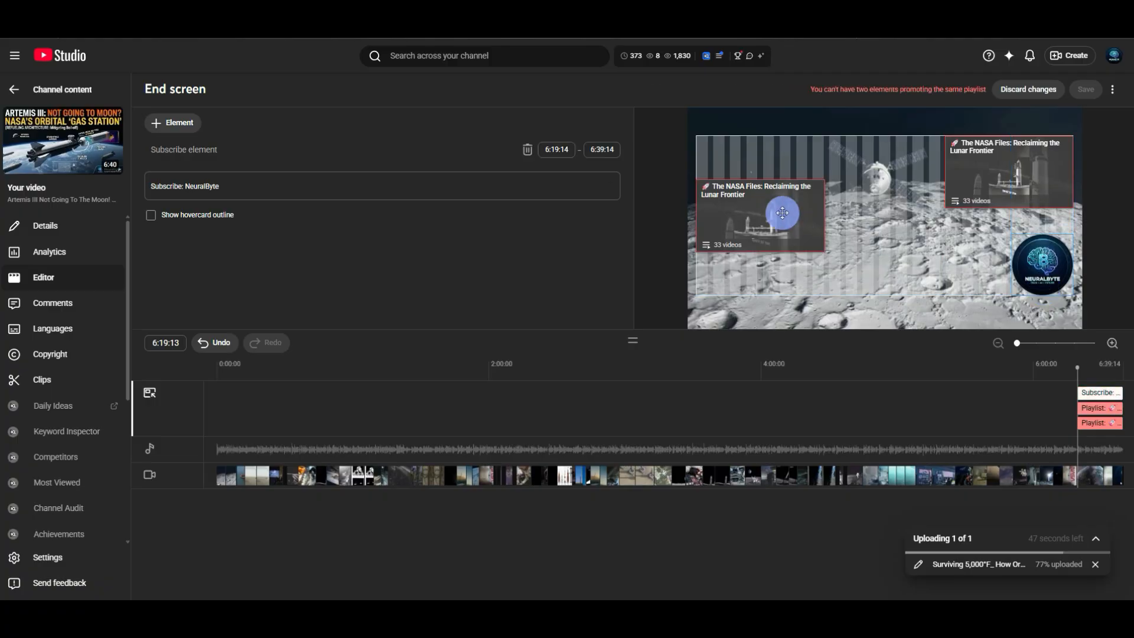
left_click_drag(782, 214, 779, 172)
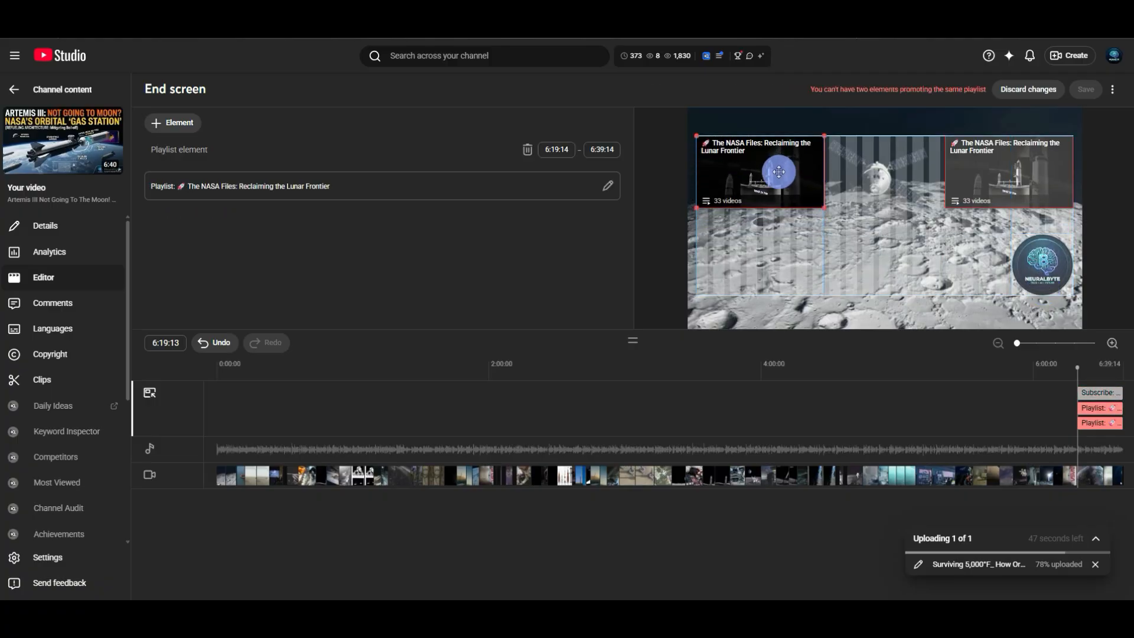
Step: Delete the duplicate playlist element from the upper right of the frame
left_click(942, 168)
left_click_drag(1025, 167, 910, 219)
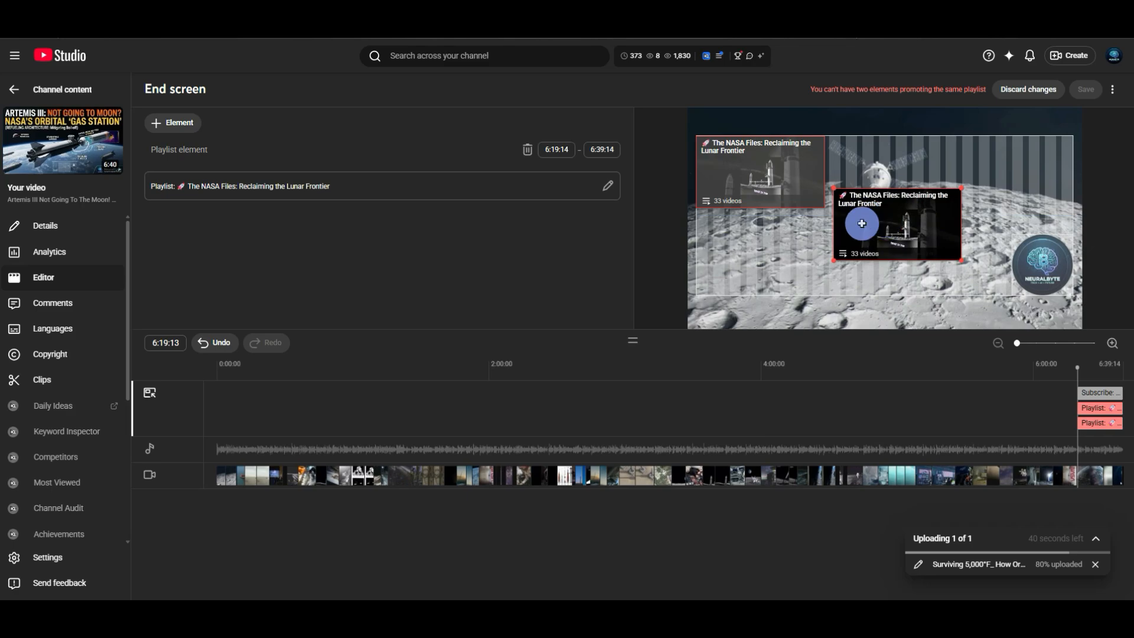
left_click(529, 155)
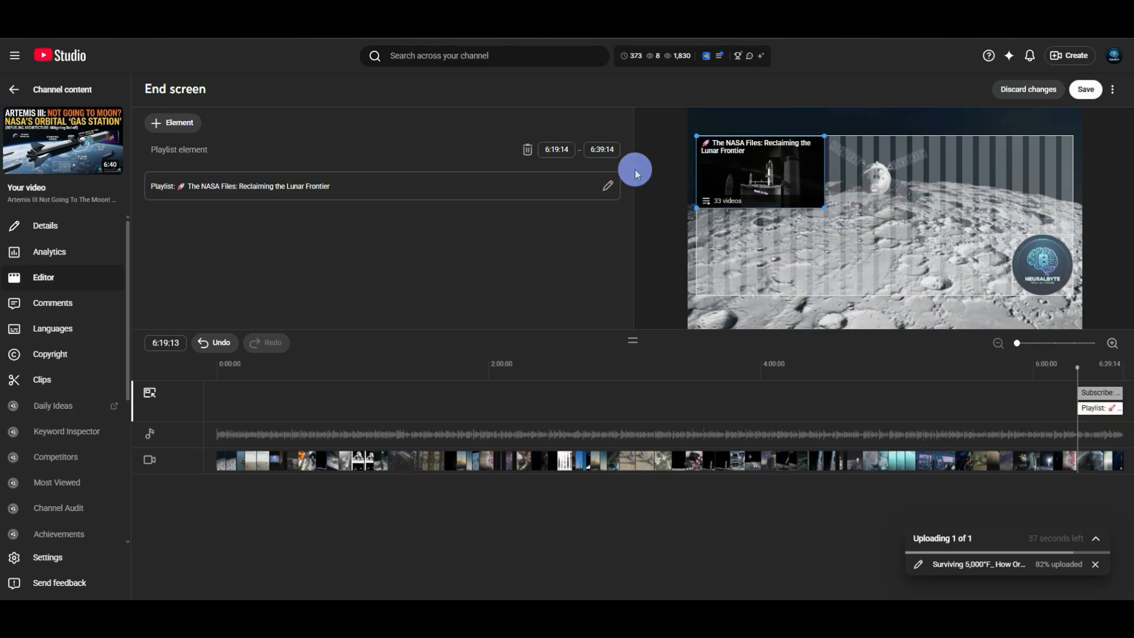
Step: Add a video element set to "Best for viewer" and save the end screen
left_click(195, 121)
left_click(166, 126)
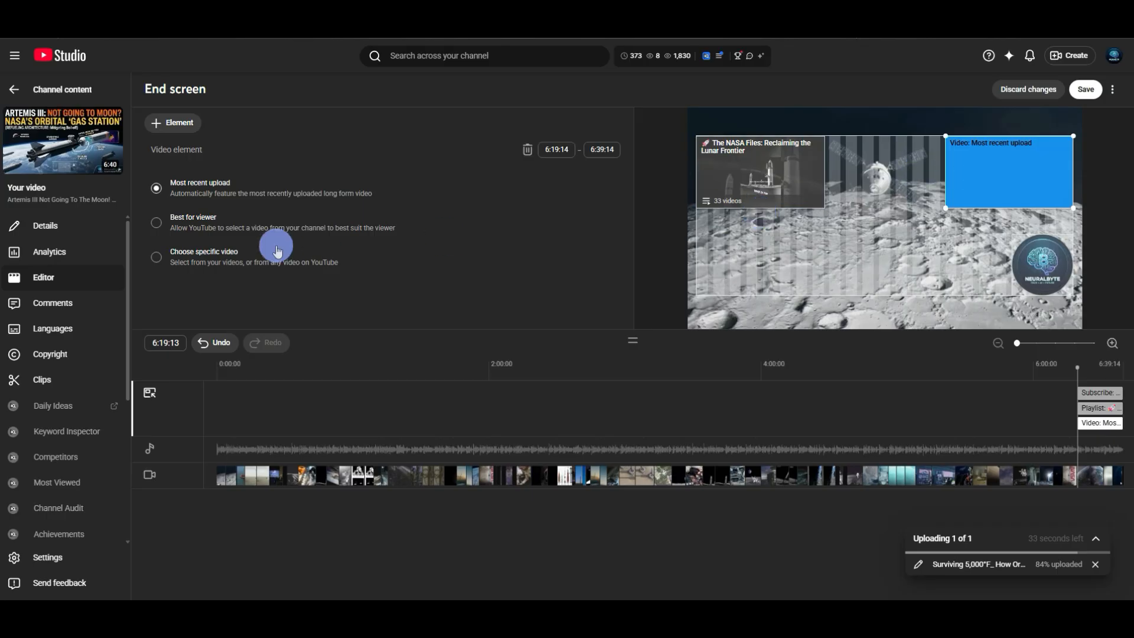
left_click(157, 225)
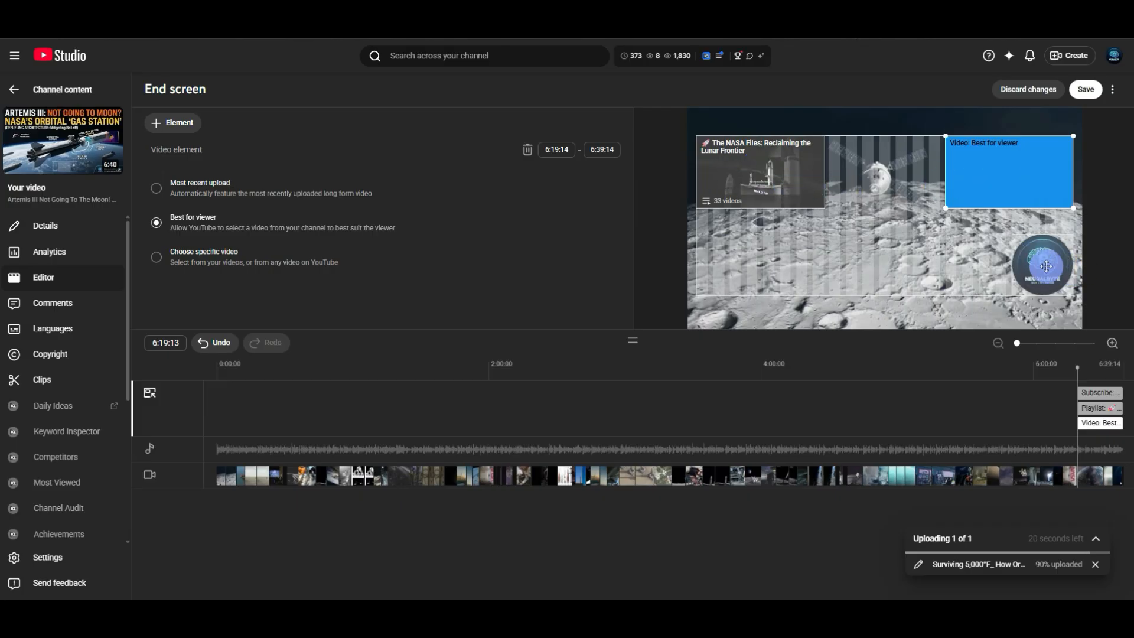
left_click(163, 124)
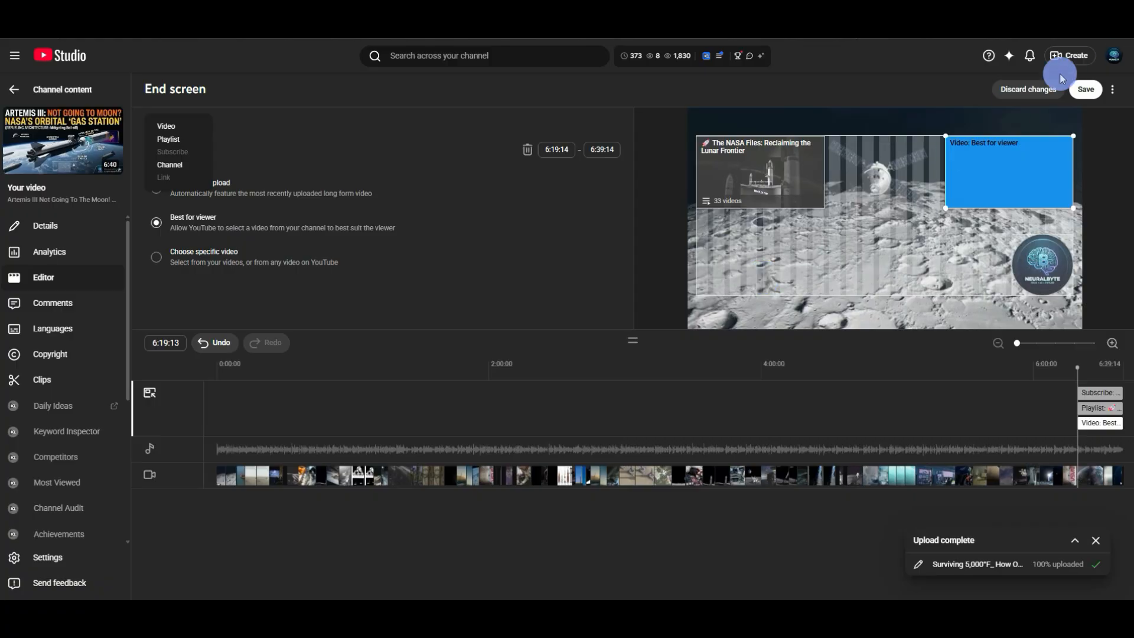
left_click(1085, 92)
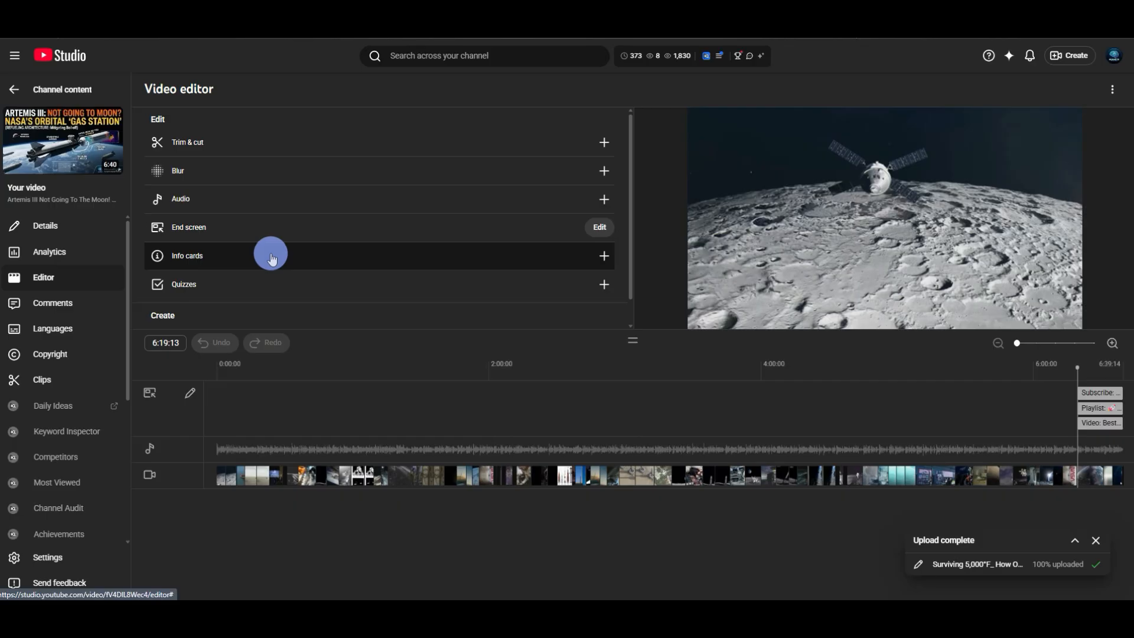
Step: Reopen the video's end screen, select the playlist element and place the playhead at 6:25:05
left_click(53, 229)
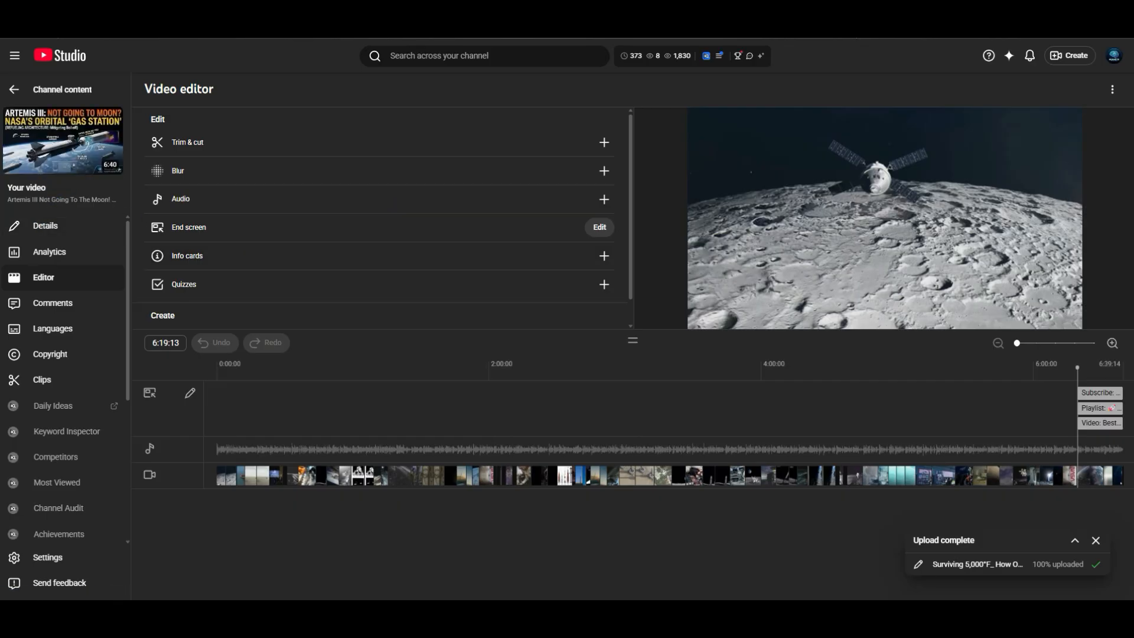
left_click(269, 234)
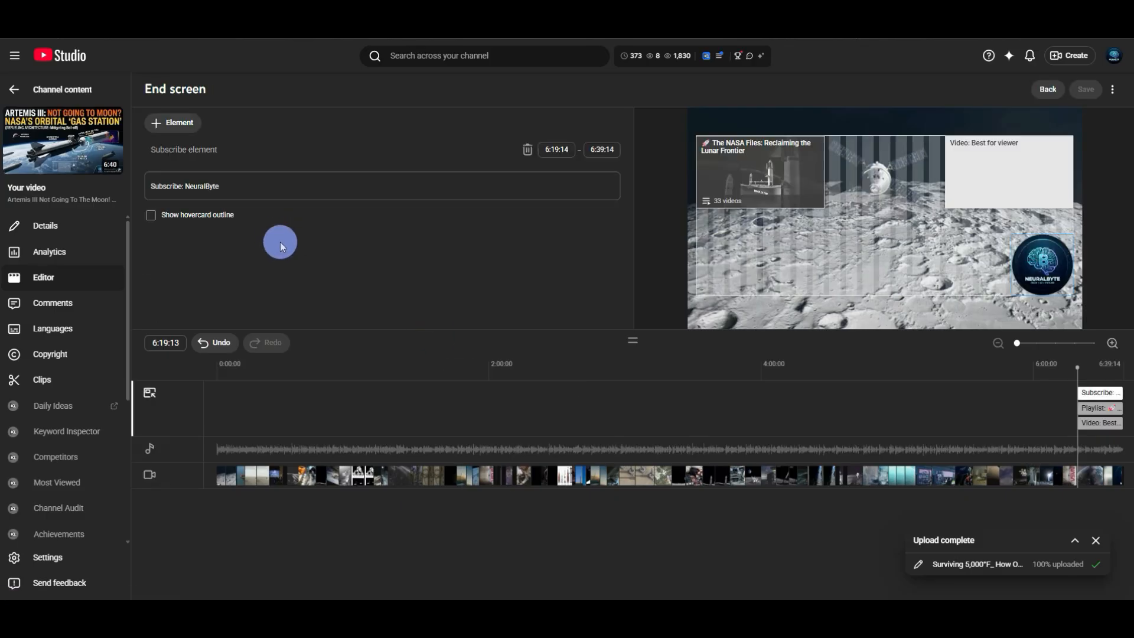
left_click(785, 180)
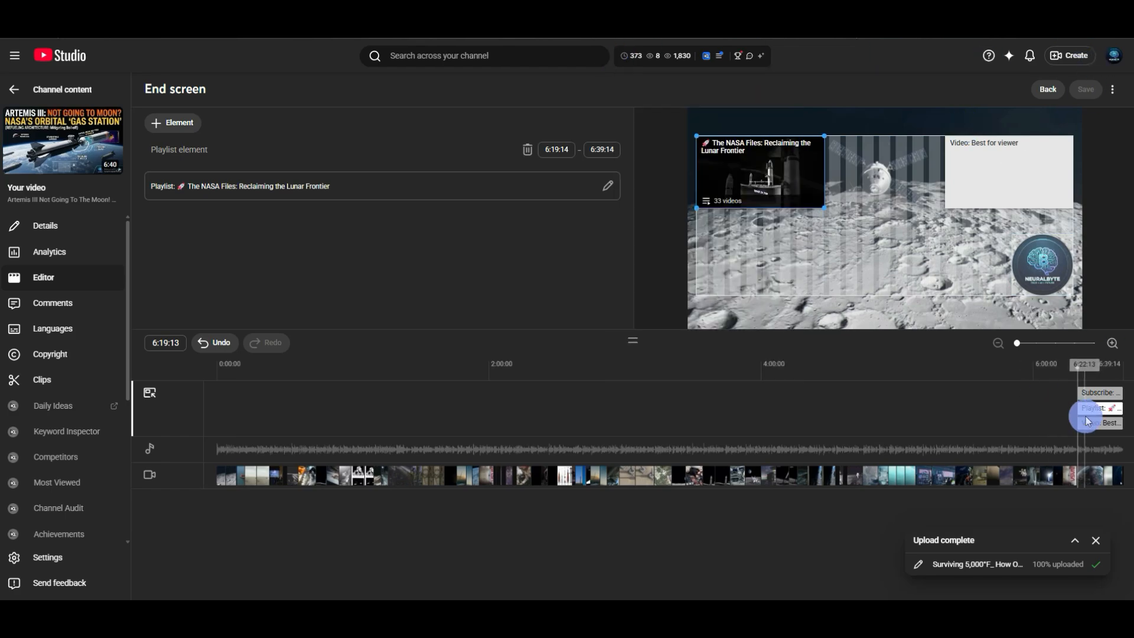
left_click_drag(1085, 418, 1089, 383)
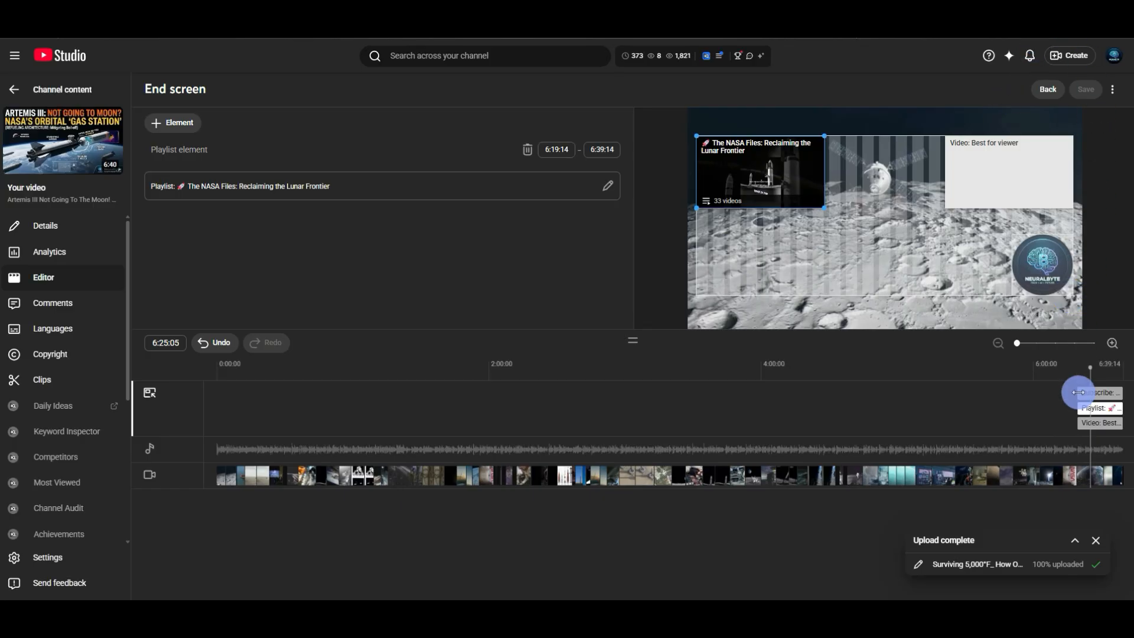
Step: Try delaying the playlist element's start and moving it to the frame's lower left, and return it to the upper left
mouse_move(1079, 408)
left_mouse_down()
mouse_move(1063, 406)
mouse_move(1096, 406)
mouse_move(1057, 413)
mouse_move(1093, 407)
left_mouse_up()
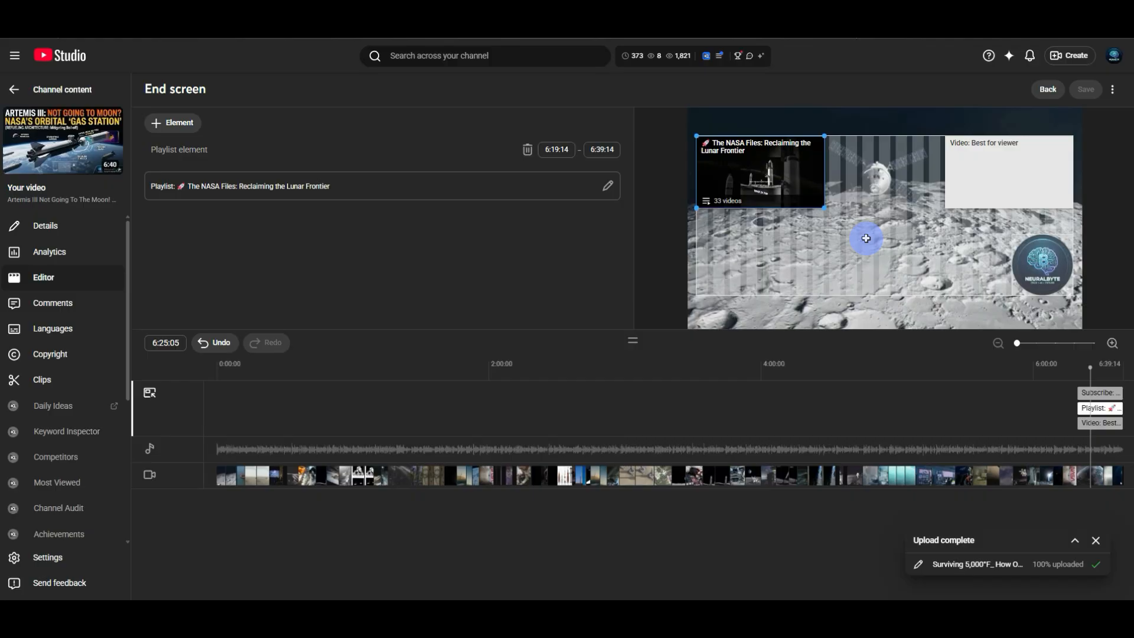
mouse_move(785, 182)
left_mouse_down()
mouse_move(772, 260)
mouse_move(939, 218)
mouse_move(773, 262)
left_mouse_up()
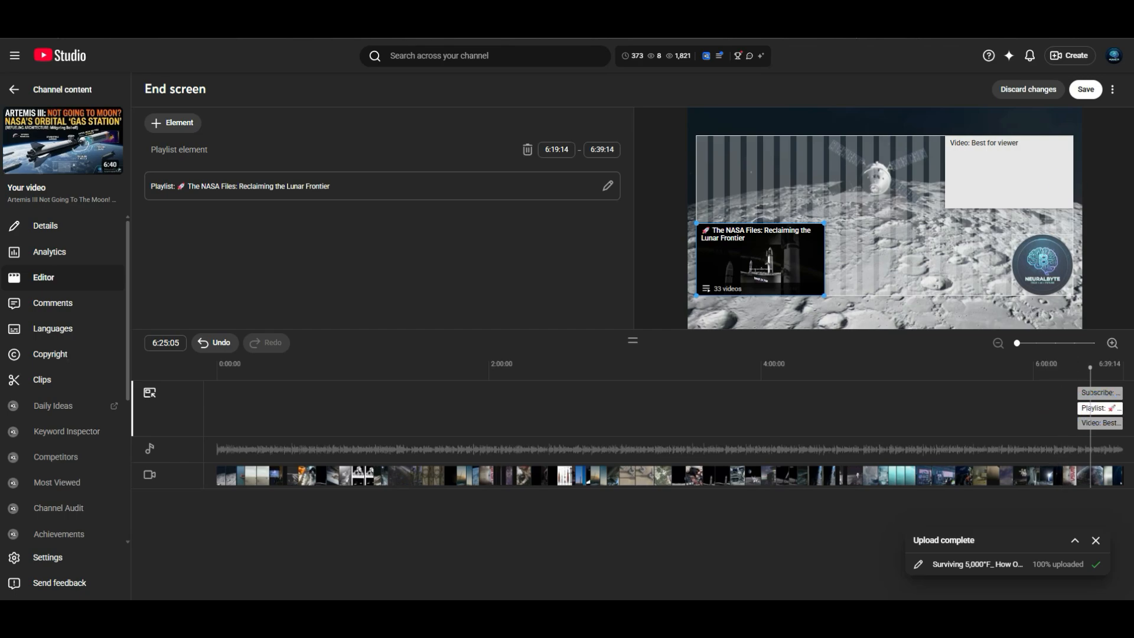
left_click_drag(781, 255, 755, 167)
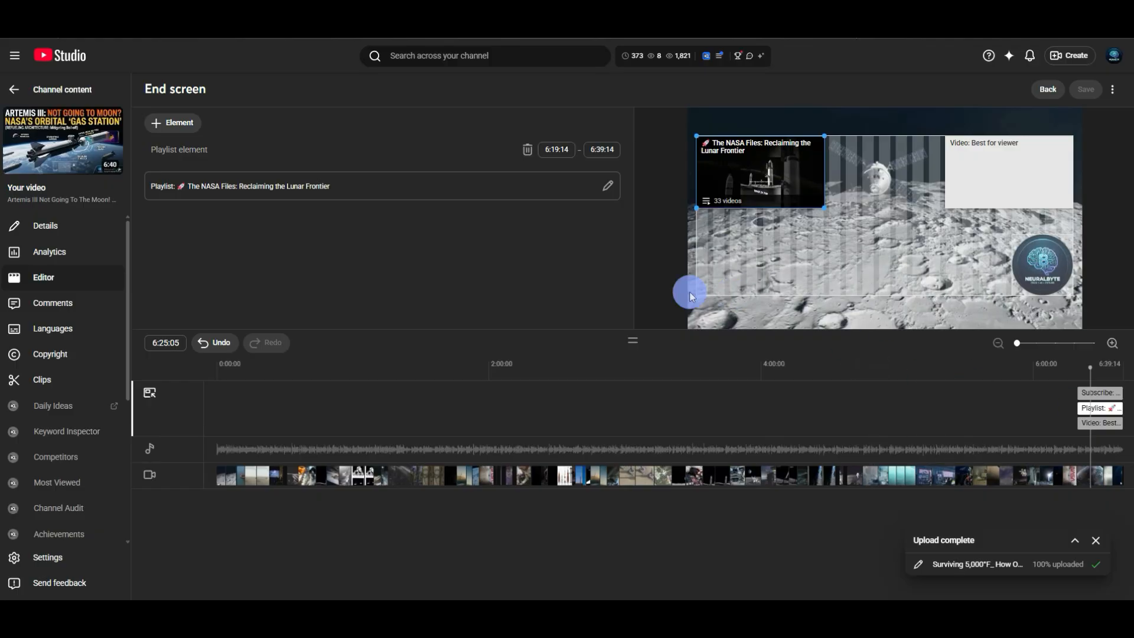
Step: Open the engagement analytics of "Artemis III Not Going To The Moon!" and examine its end screen element click rate against the channel average
left_click(14, 93)
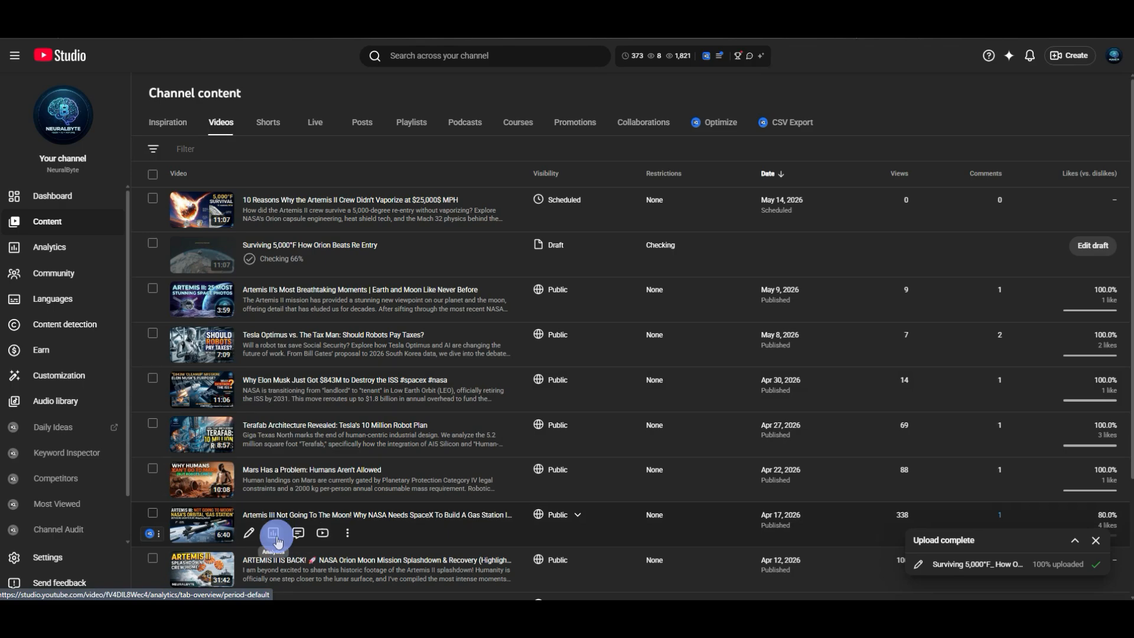
left_click(276, 539)
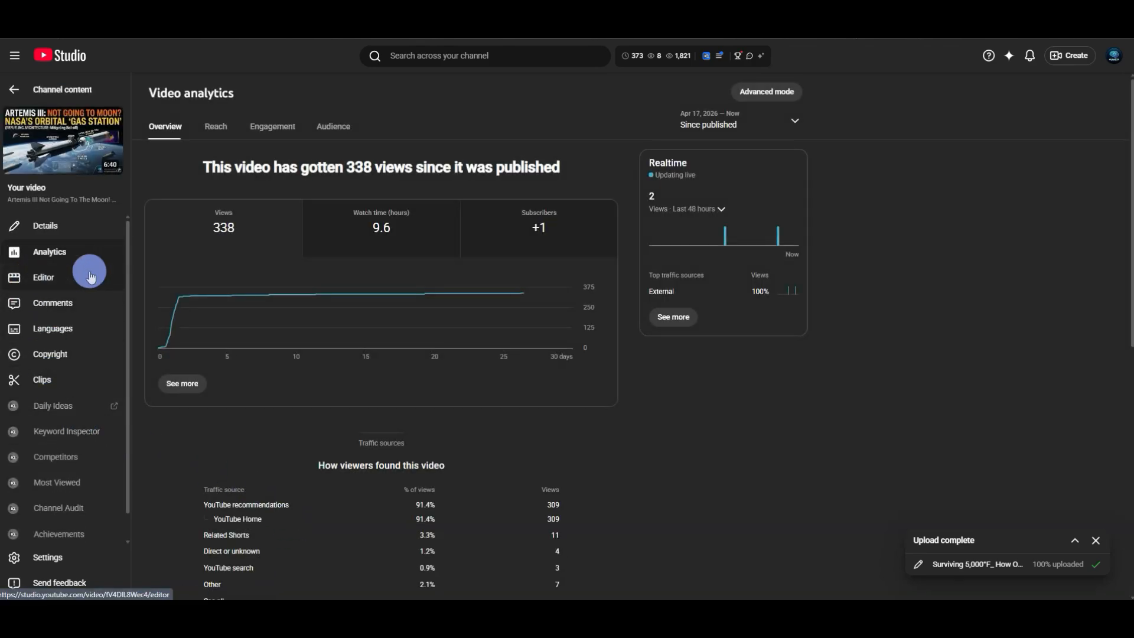
left_click(272, 126)
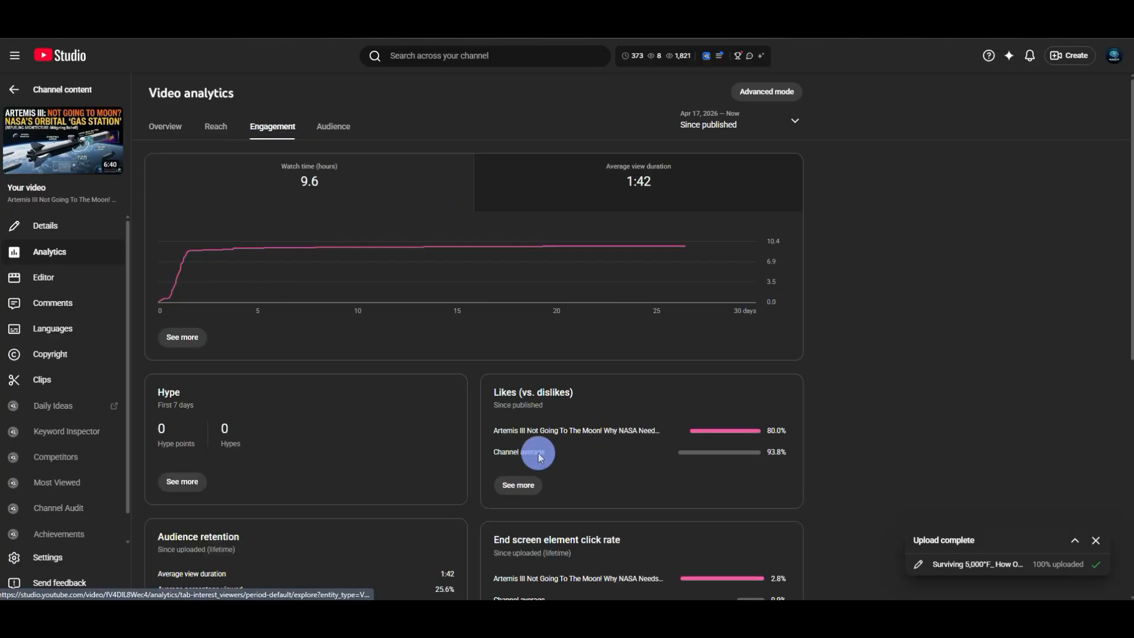
scroll(544, 460, "down", 2)
scroll(566, 471, "down", 2)
mouse_move(500, 300)
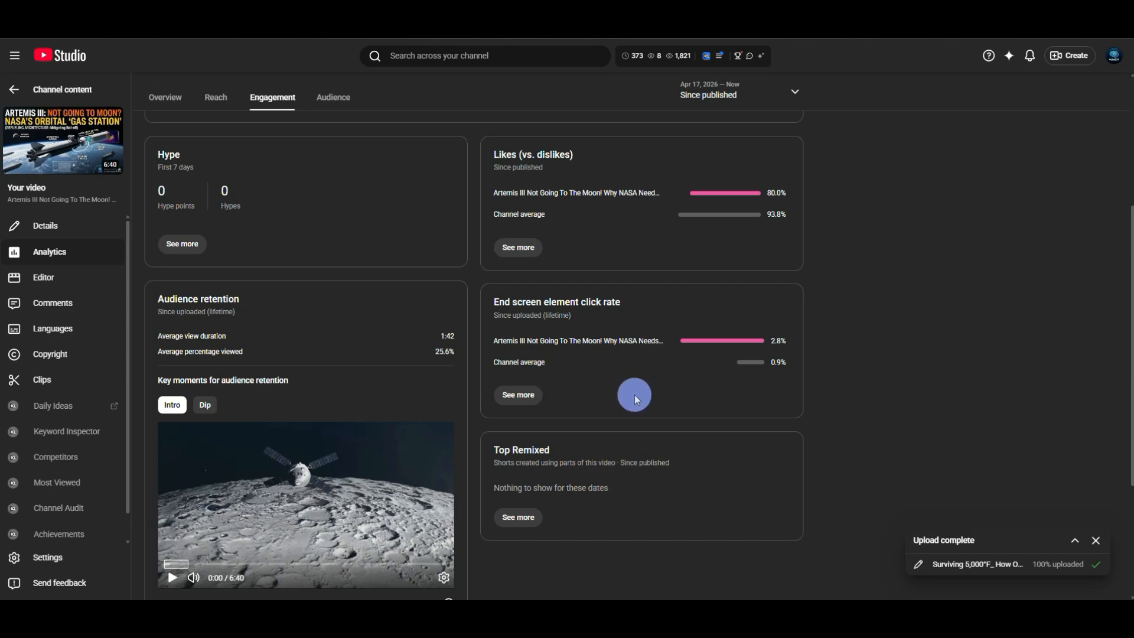
scroll(634, 394, "down", 1)
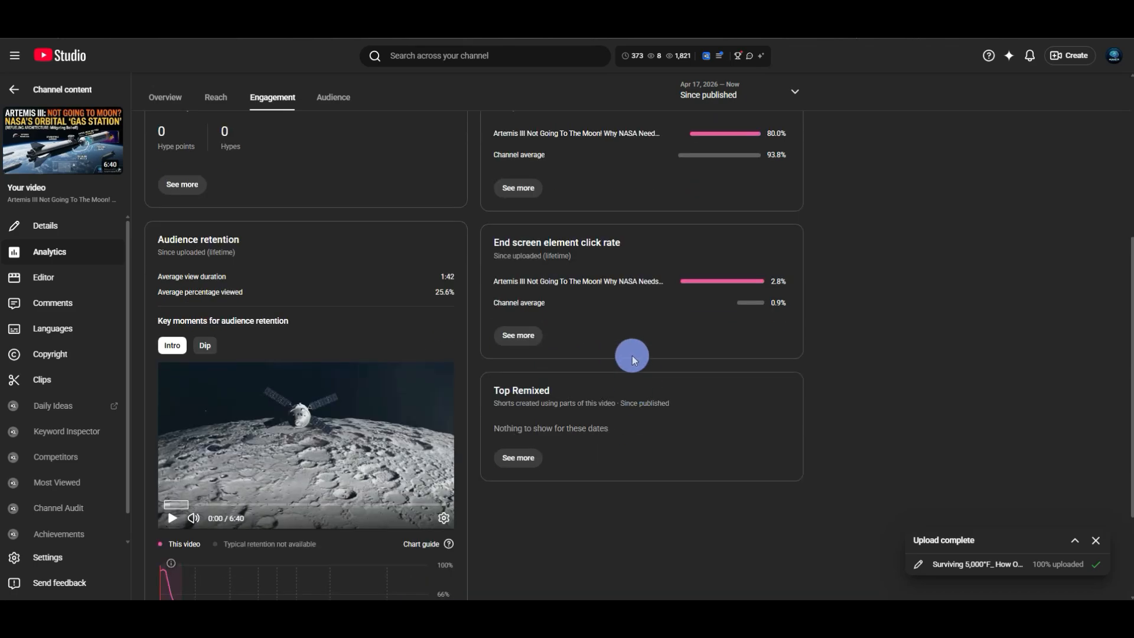
scroll(632, 356, "up", 1)
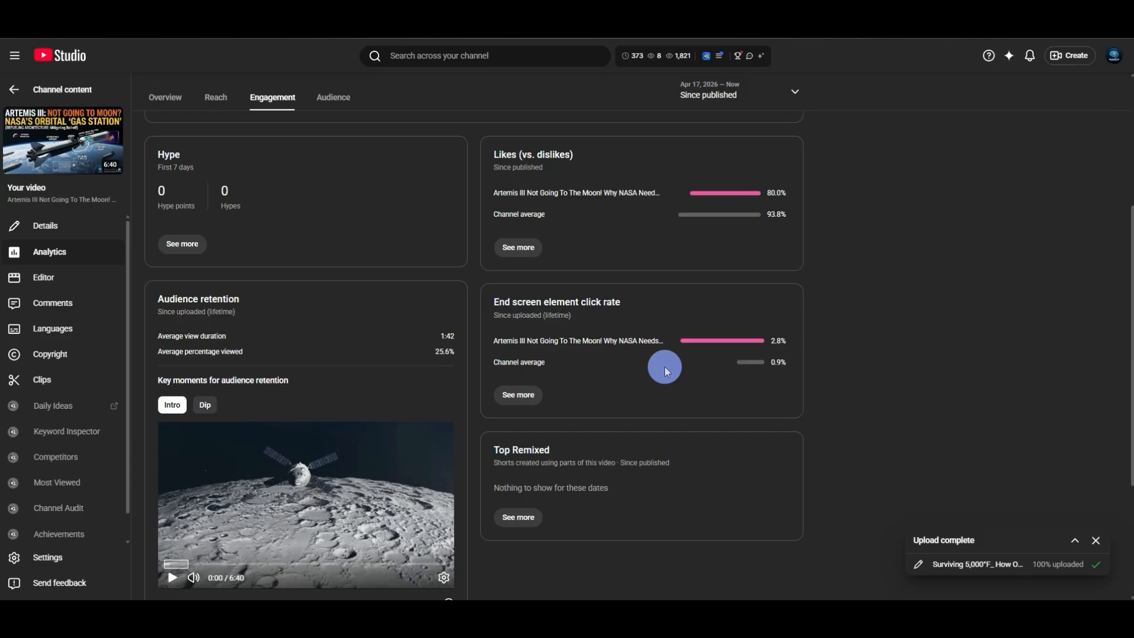